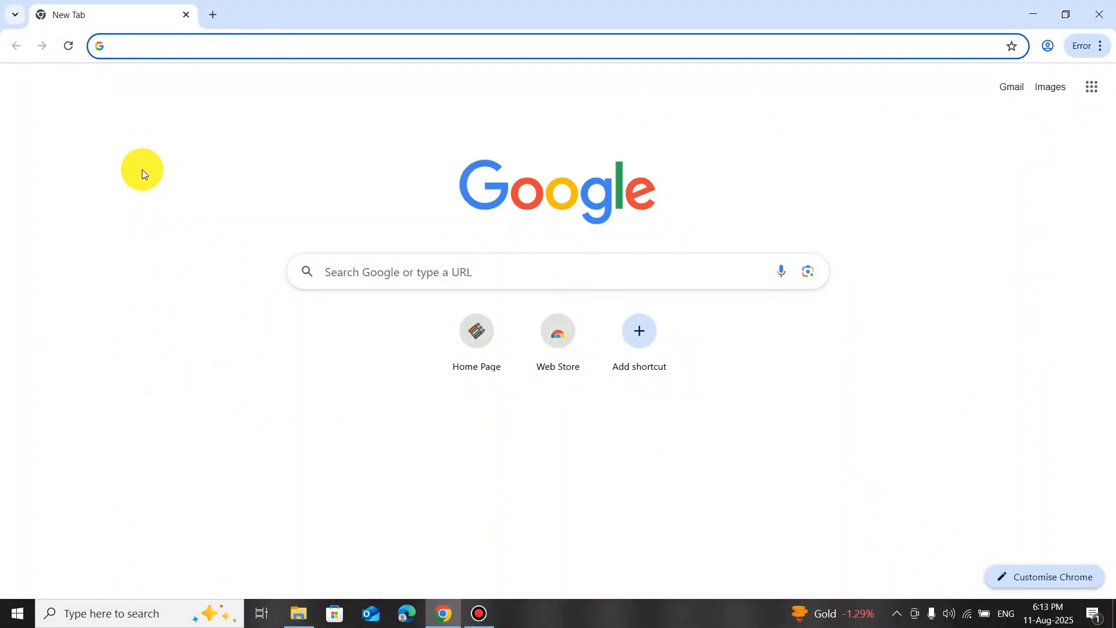
{"action": "type", "text": "https://voters.eci.gov.in/"}
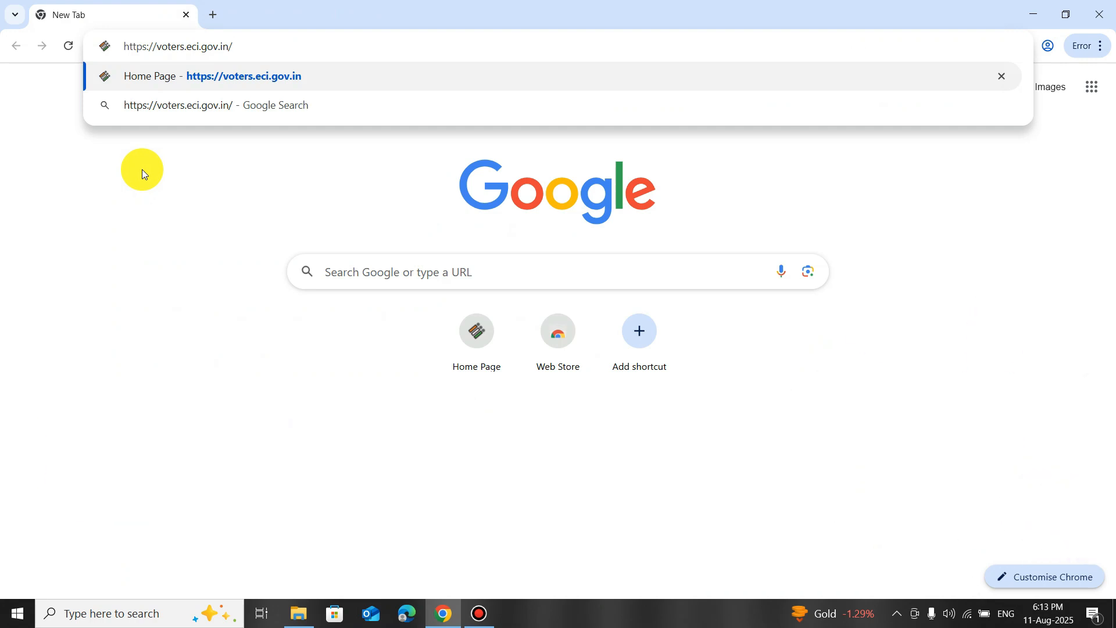
{"action": "key", "text": "Return"}
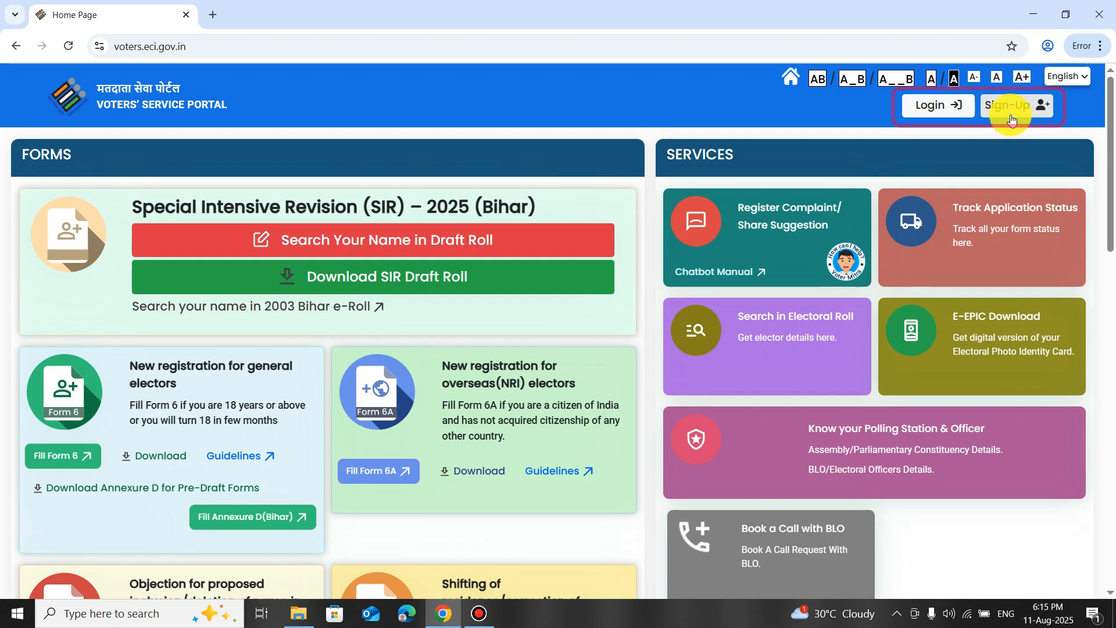
{"action": "left_click", "coordinate": [924, 112]}
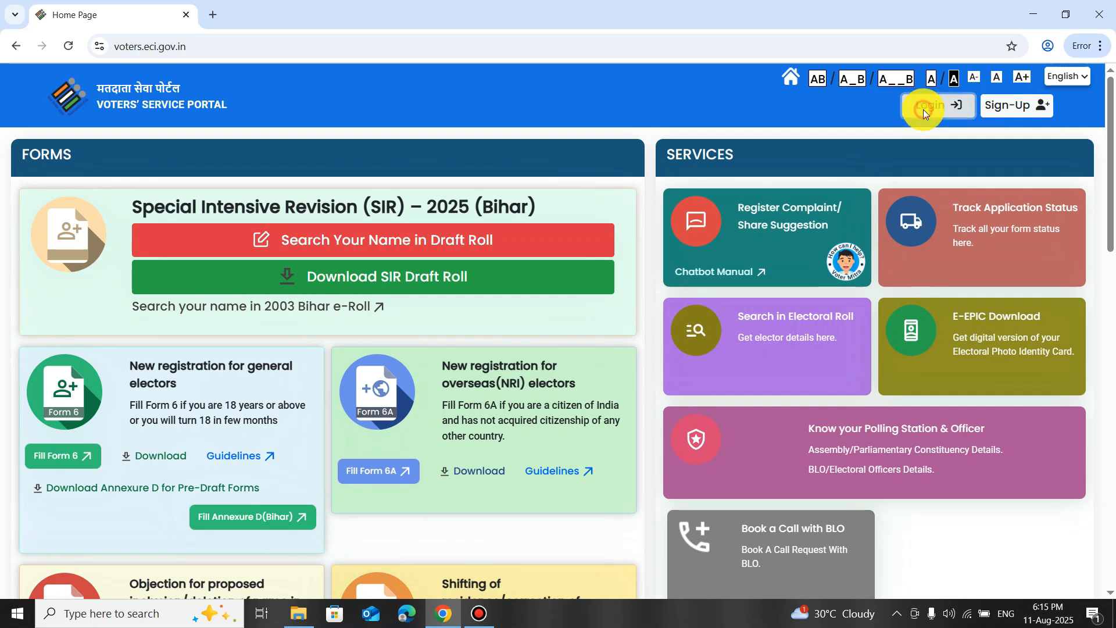
Step: Log in as an Indian resident elector with the registered mobile number, the captcha and the received OTP
{"action": "left_click", "coordinate": [673, 307]}
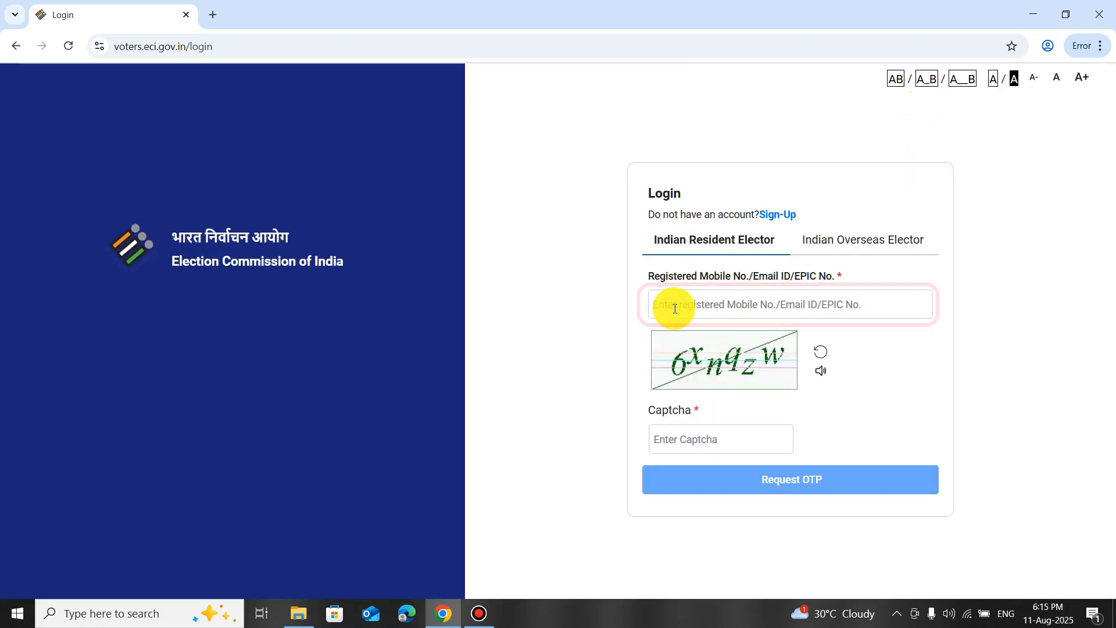
{"action": "left_click", "coordinate": [727, 440]}
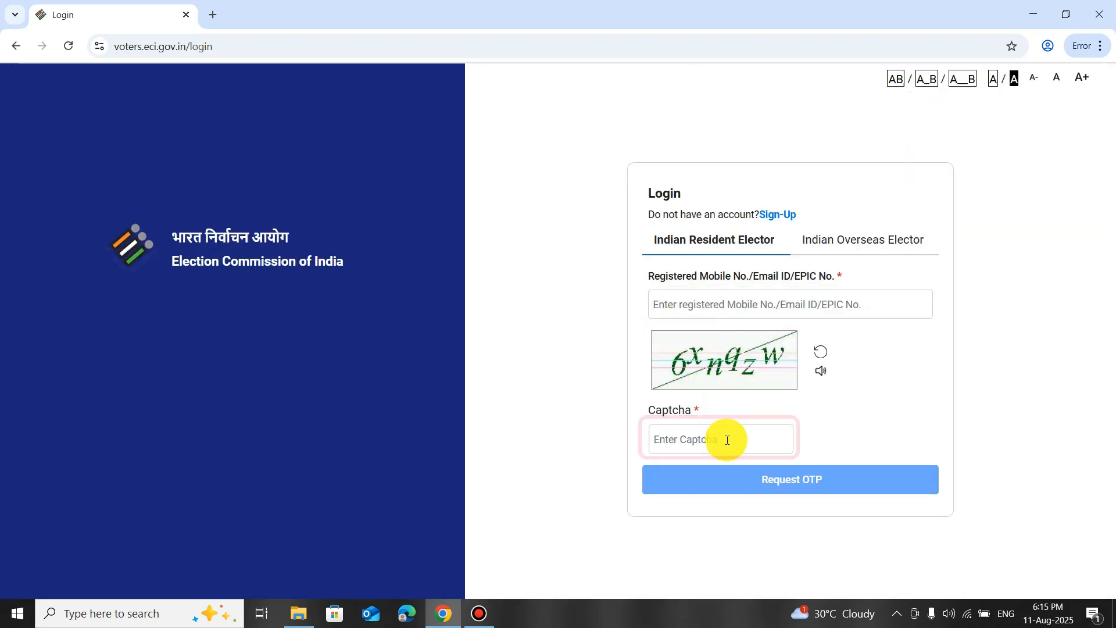
{"action": "left_click", "coordinate": [726, 439]}
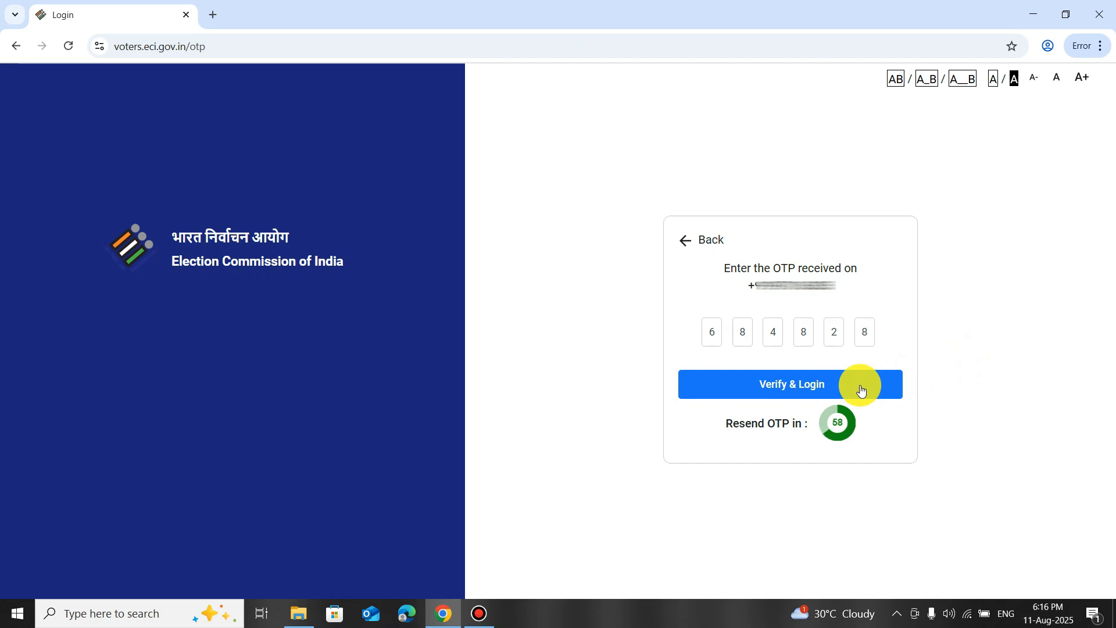
{"action": "left_click", "coordinate": [860, 386]}
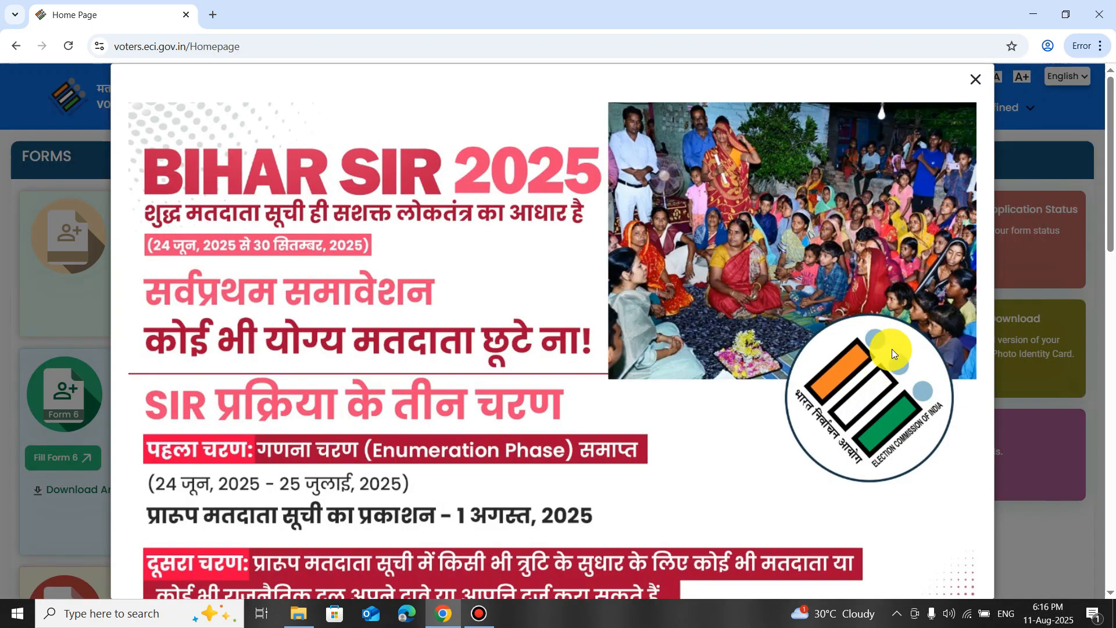
Step: Dismiss the Bihar SIR 2025 announcement and open Form 6 for new registration of general electors
{"action": "left_click", "coordinate": [978, 85]}
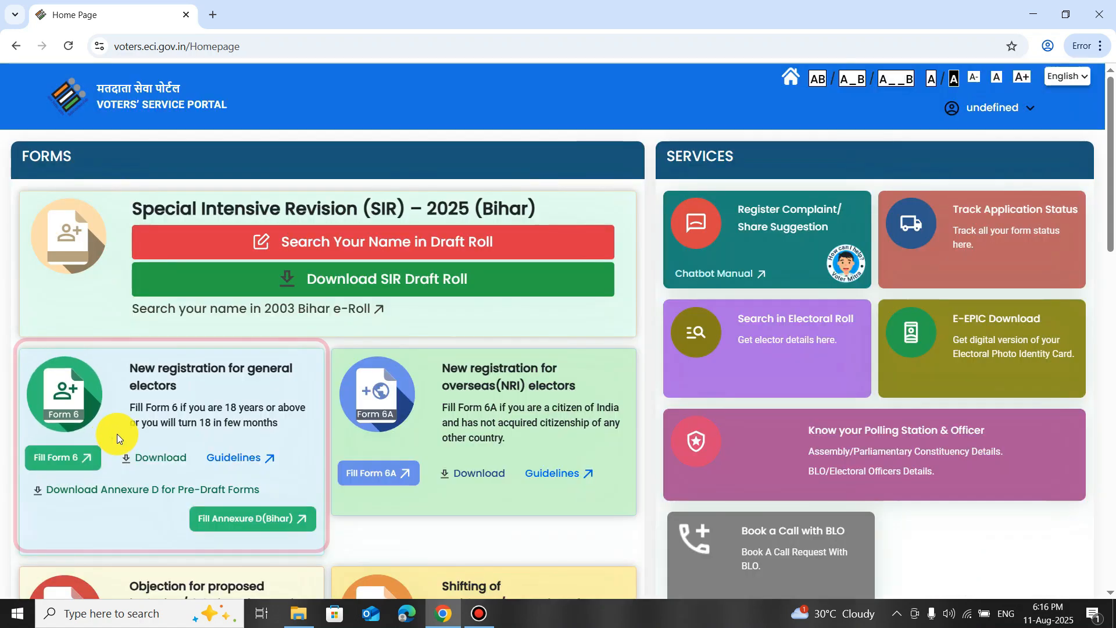
{"action": "left_click", "coordinate": [75, 458]}
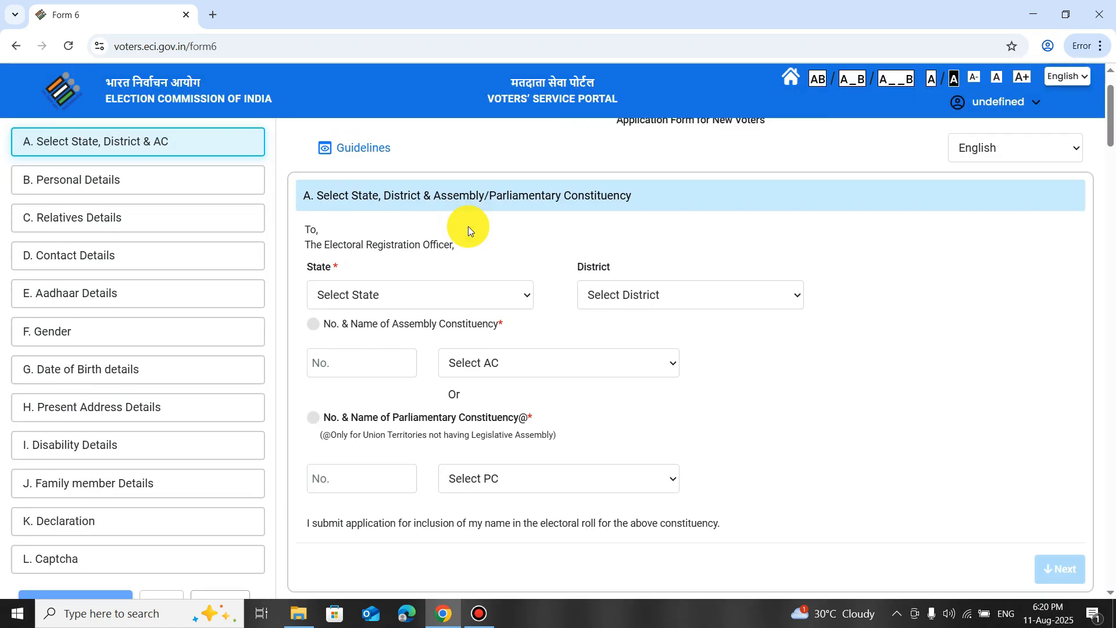
Step: Look through all Form 6 sections, from the state selection down to the captcha and submission options
{"action": "scroll", "coordinate": [469, 231], "scroll_direction": "down", "scroll_amount": 12}
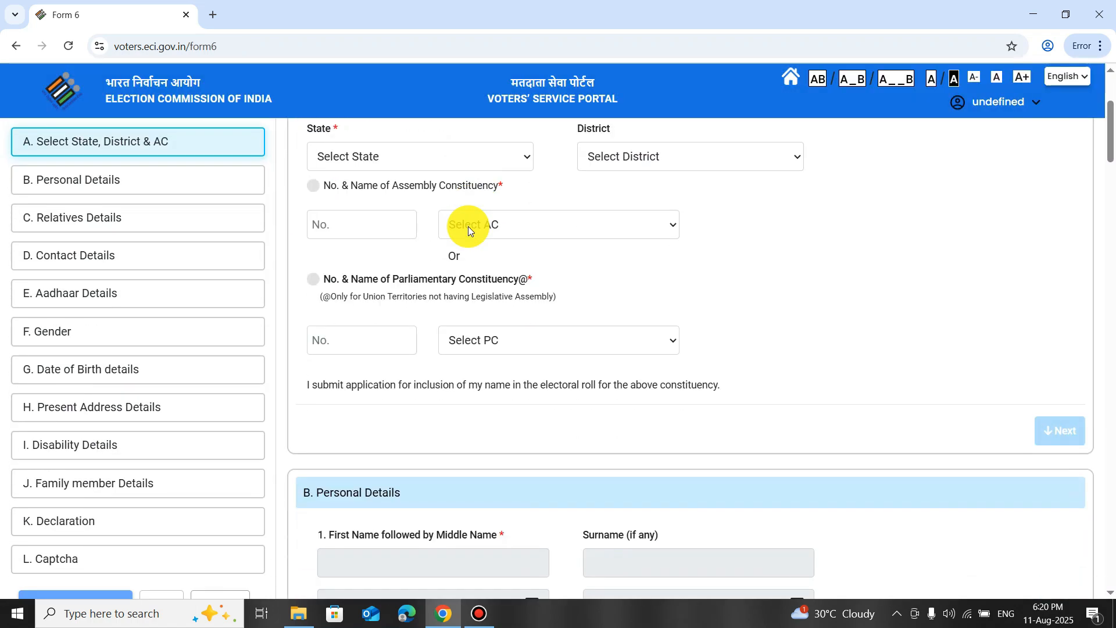
{"action": "scroll", "coordinate": [469, 229], "scroll_direction": "down", "scroll_amount": 15}
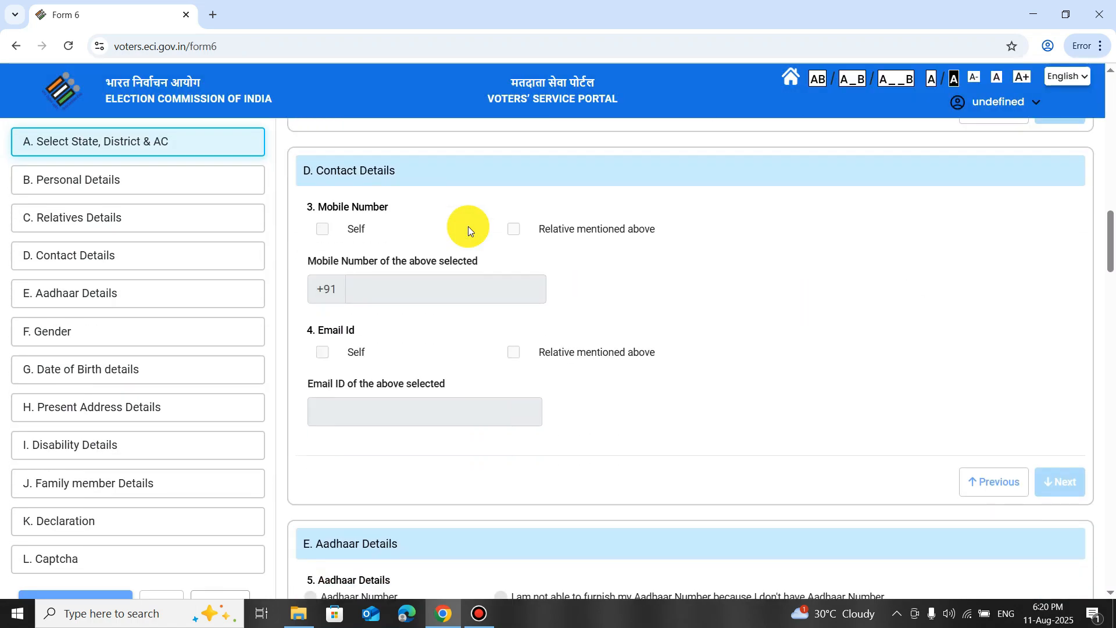
{"action": "scroll", "coordinate": [468, 231], "scroll_direction": "down", "scroll_amount": 15}
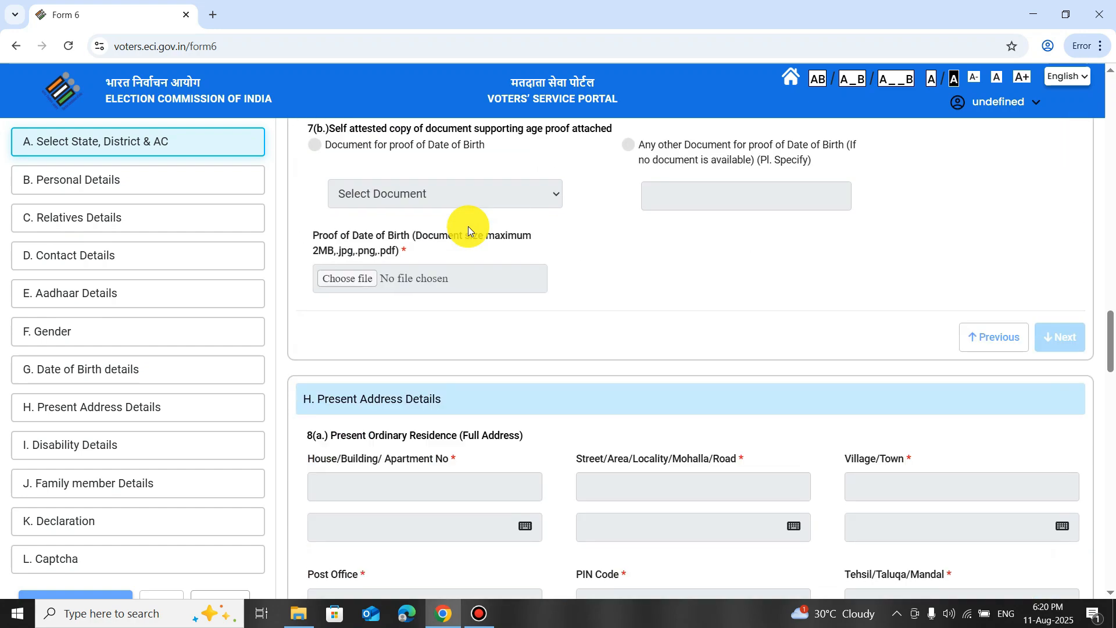
{"action": "scroll", "coordinate": [468, 229], "scroll_direction": "down", "scroll_amount": 12}
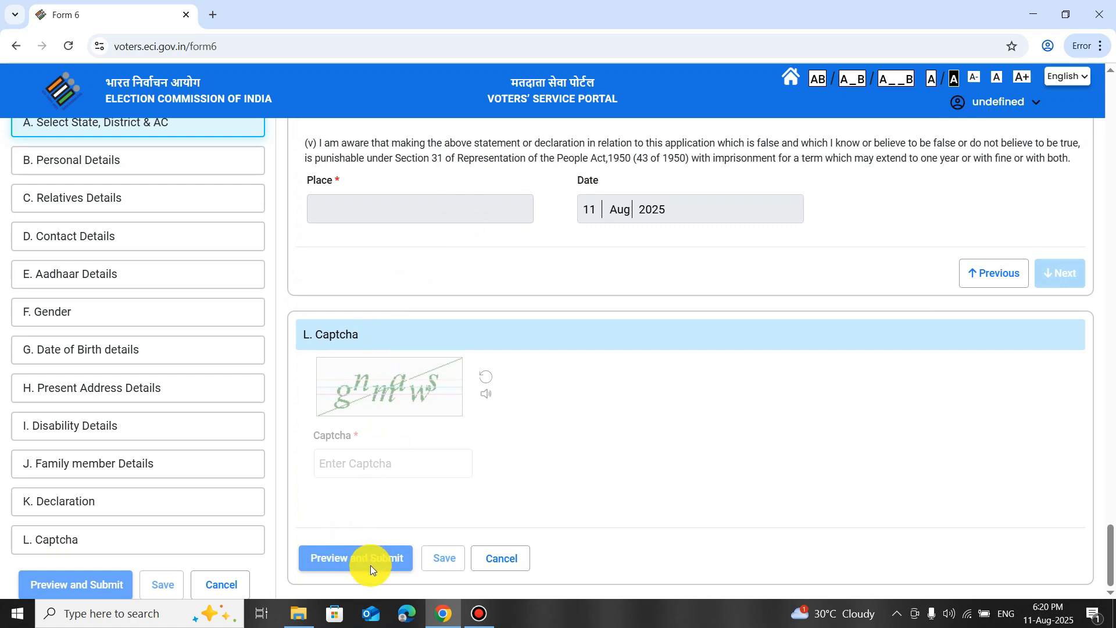
{"action": "left_click", "coordinate": [400, 554]}
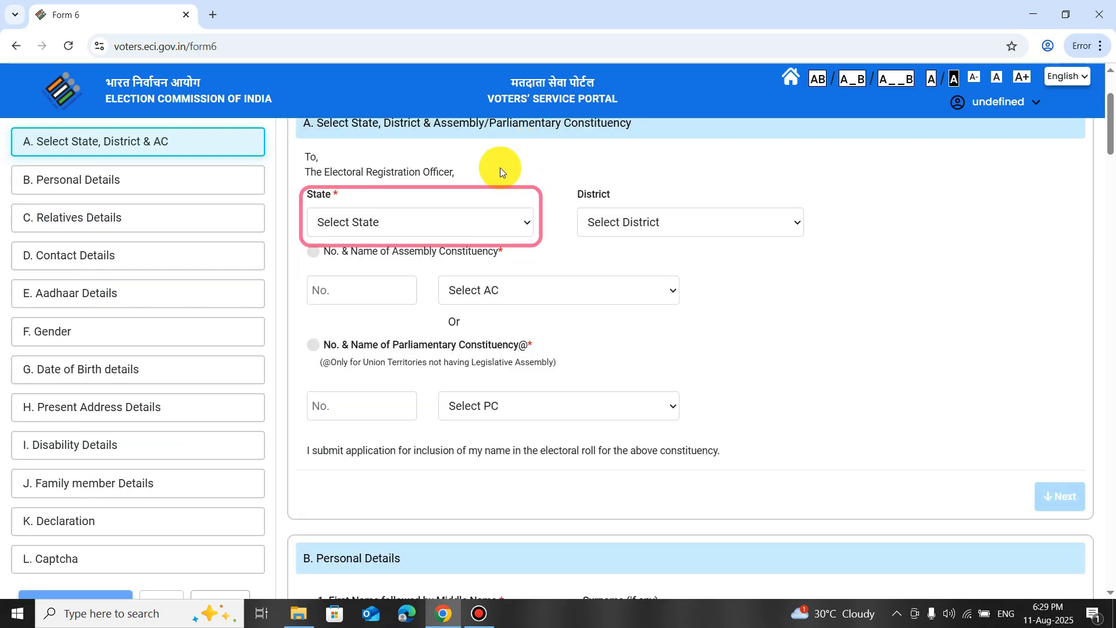
Step: Set the state to Uttar Pradesh and the district to Kushinagar in section A of the form
{"action": "left_click", "coordinate": [458, 225]}
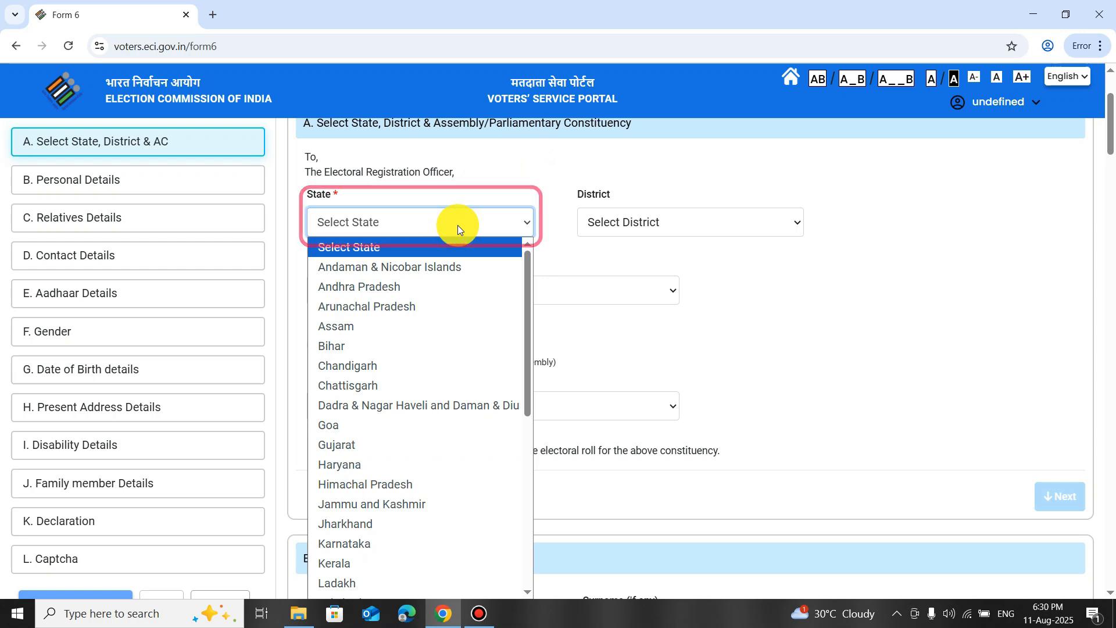
{"action": "scroll", "coordinate": [430, 363], "scroll_direction": "down", "scroll_amount": 6}
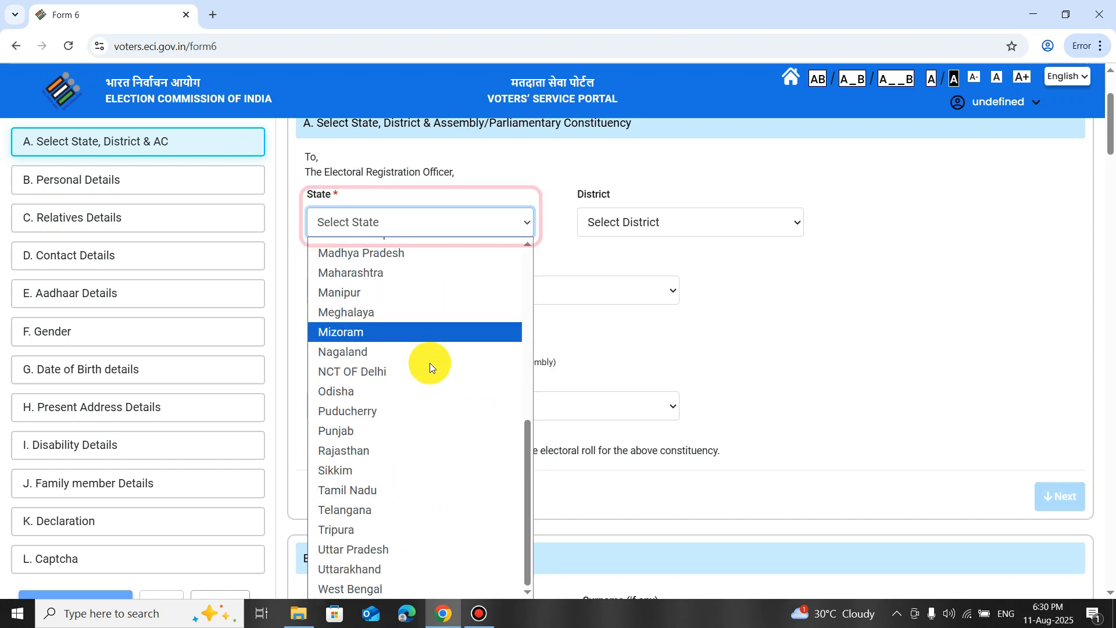
{"action": "left_click", "coordinate": [427, 548]}
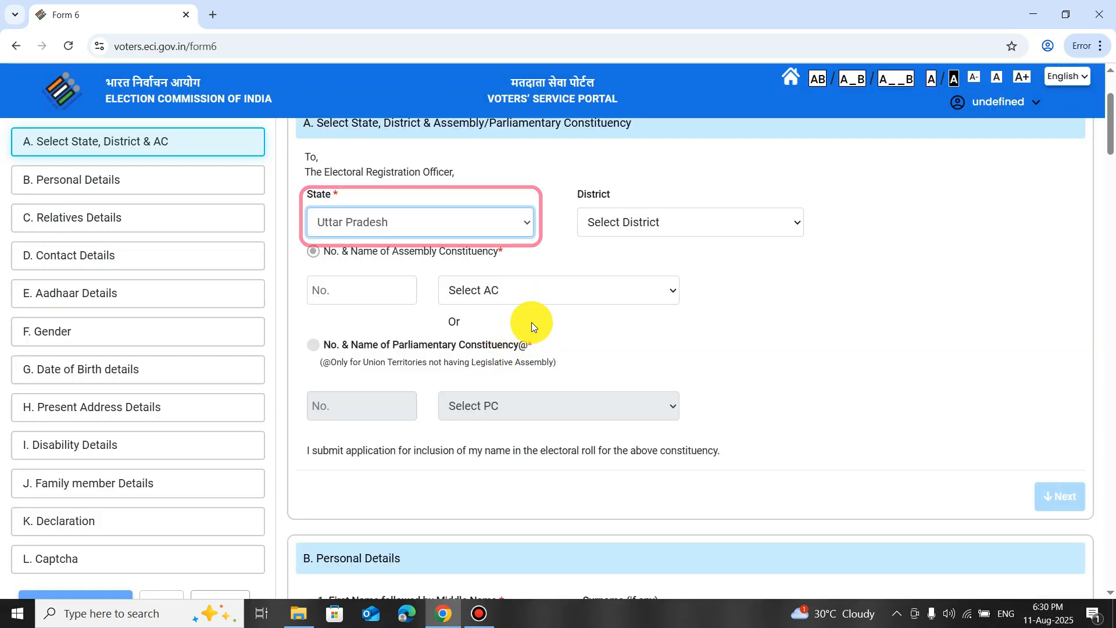
{"action": "left_click", "coordinate": [659, 227]}
{"action": "scroll", "coordinate": [661, 367], "scroll_direction": "down", "scroll_amount": 10}
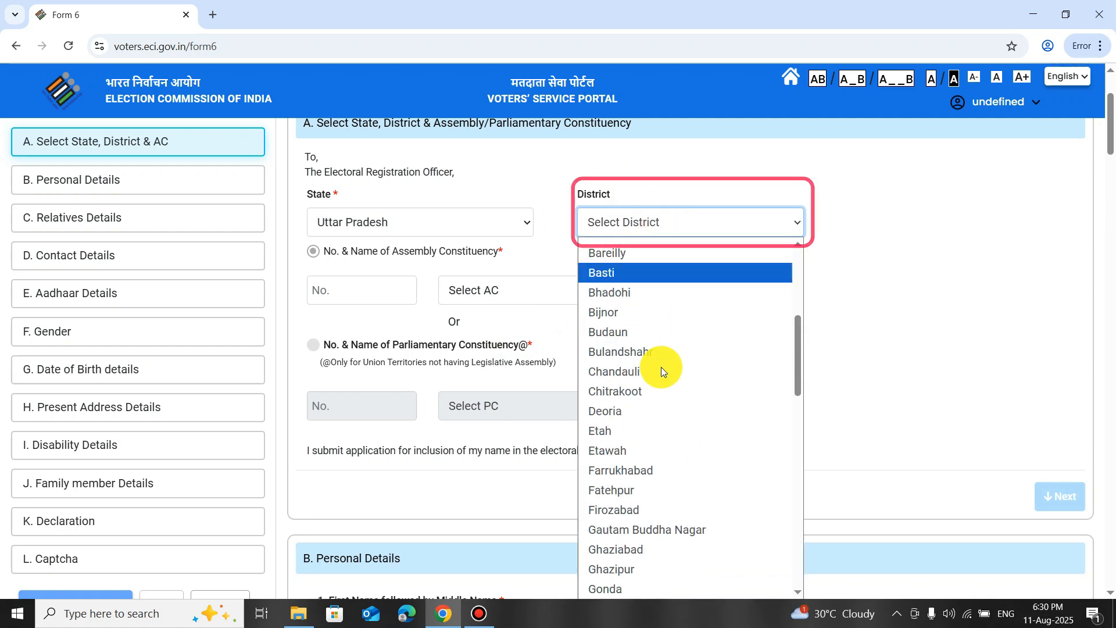
{"action": "left_click", "coordinate": [647, 448]}
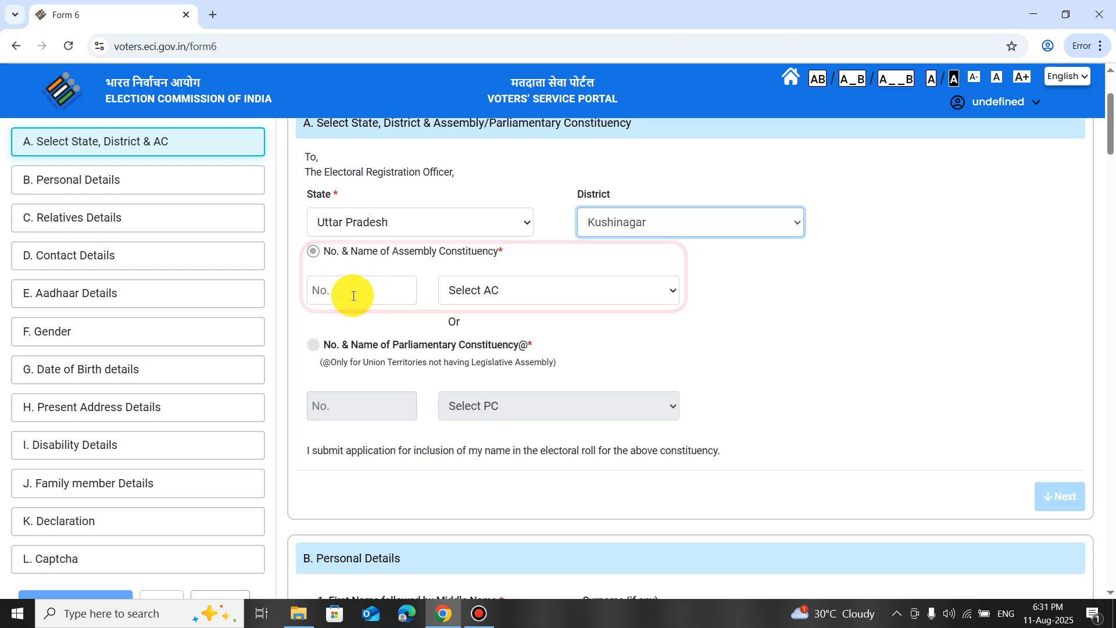
Step: Choose the applicant's assembly constituency and continue to the Personal Details section
{"action": "left_click", "coordinate": [473, 292]}
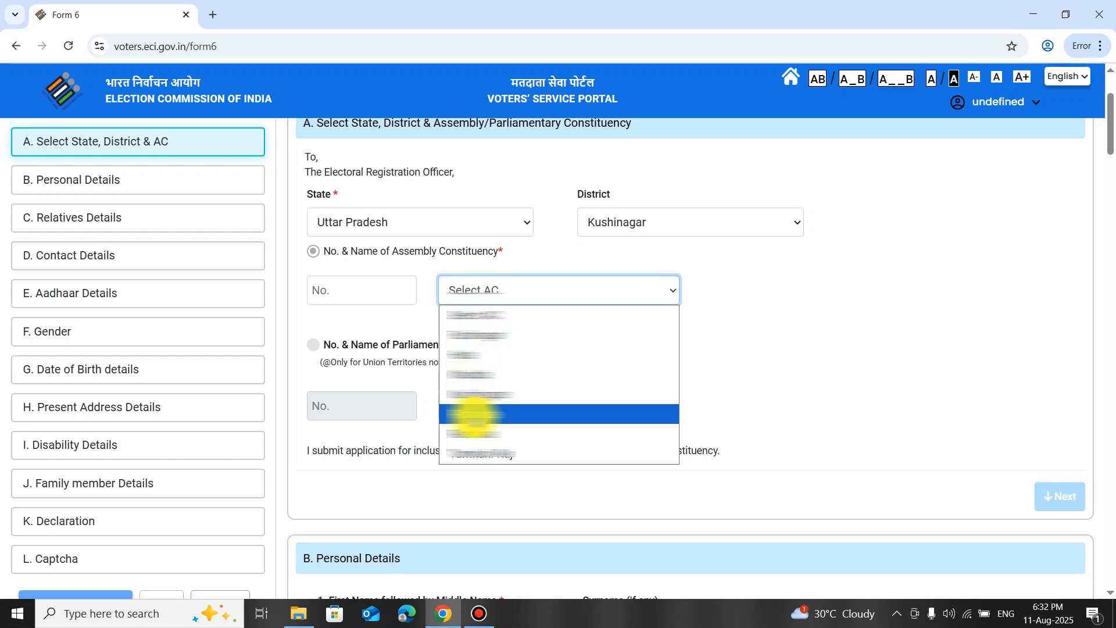
{"action": "left_click", "coordinate": [473, 414]}
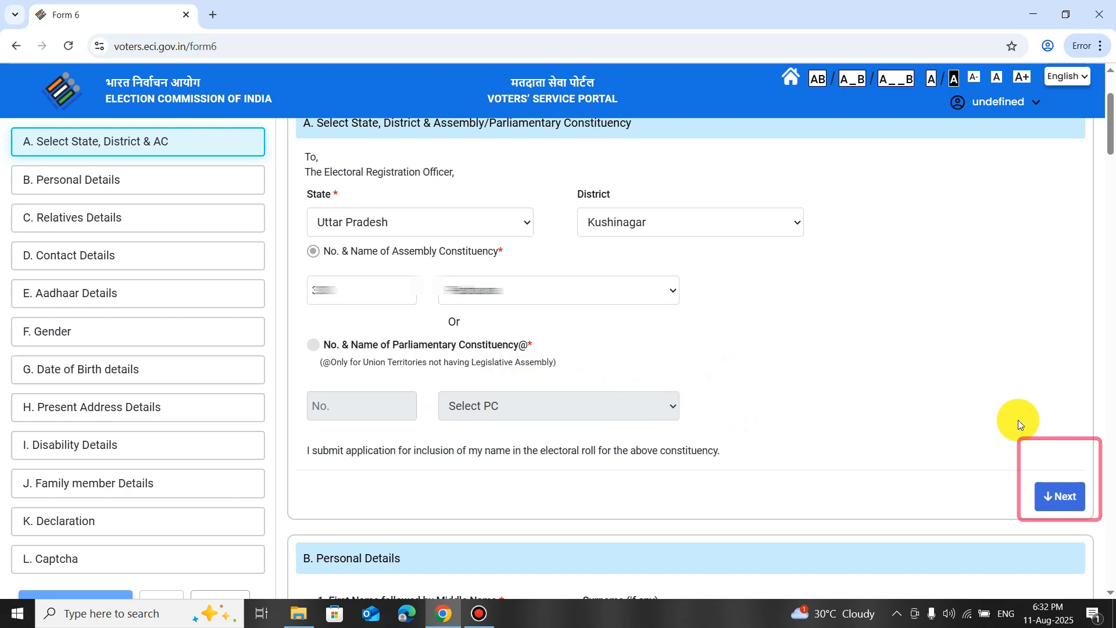
{"action": "left_click", "coordinate": [1063, 495]}
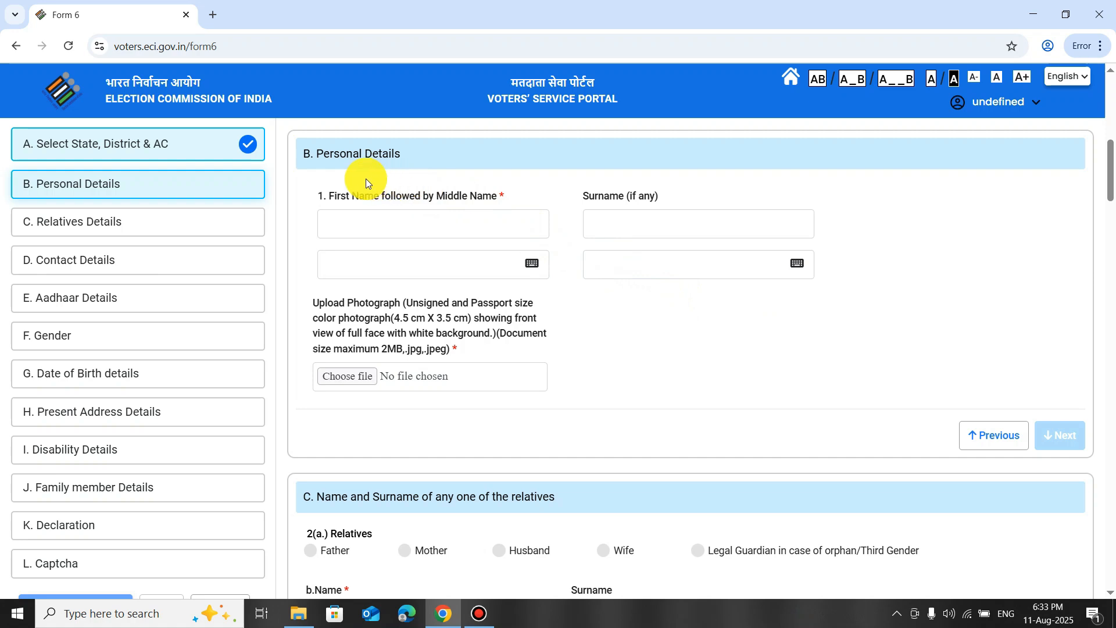
{"action": "left_click", "coordinate": [401, 224]}
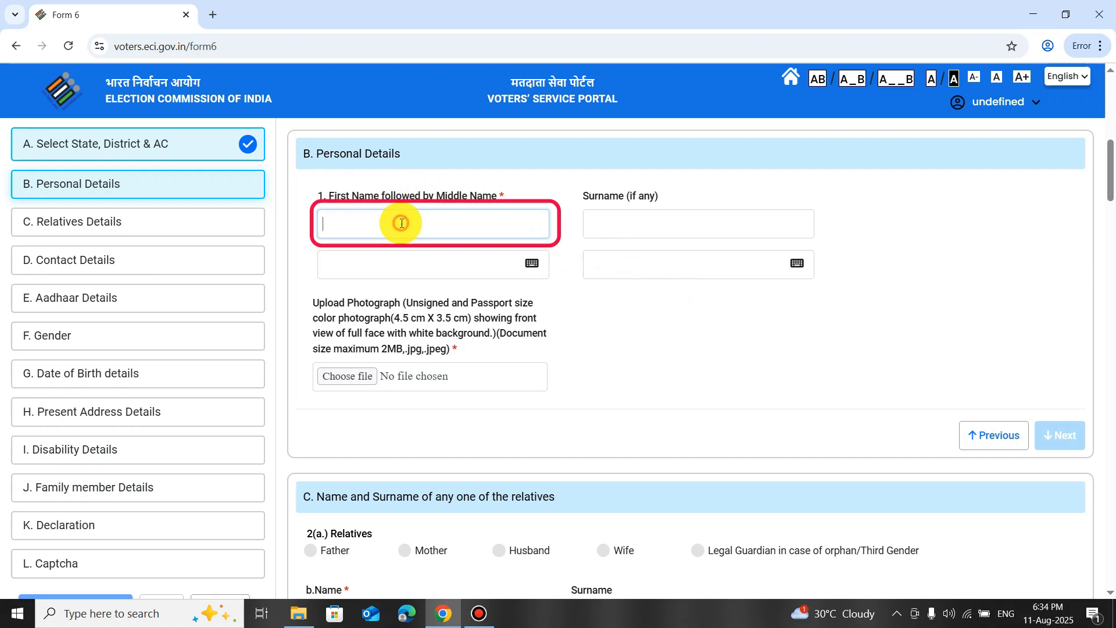
{"action": "left_click", "coordinate": [634, 229]}
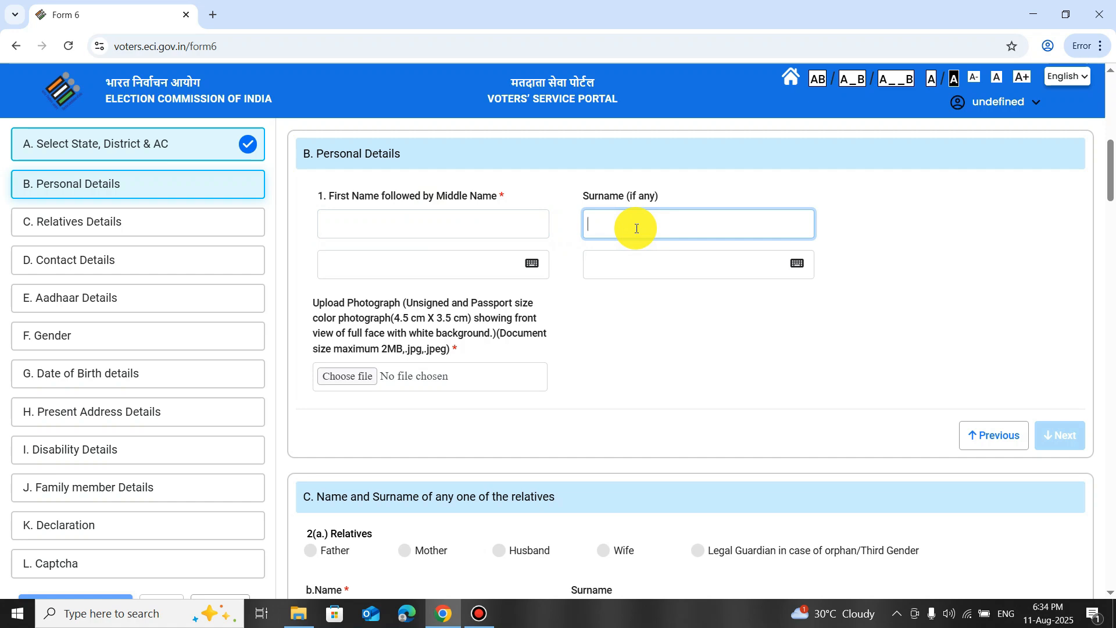
{"action": "left_click", "coordinate": [349, 221]}
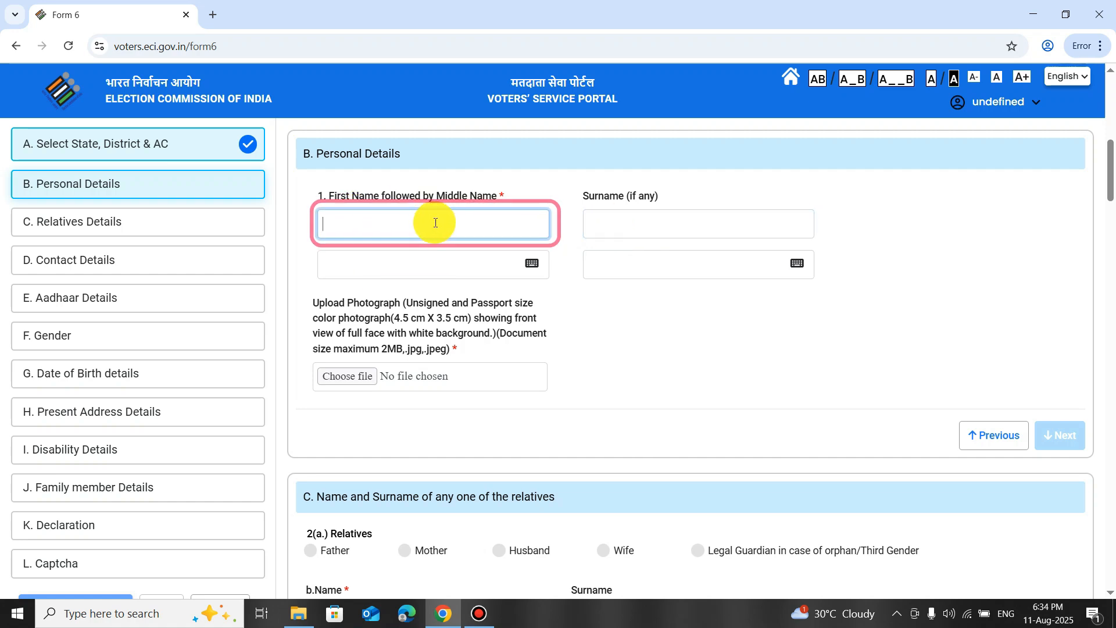
{"action": "left_click", "coordinate": [615, 220]}
{"action": "left_click", "coordinate": [637, 219]}
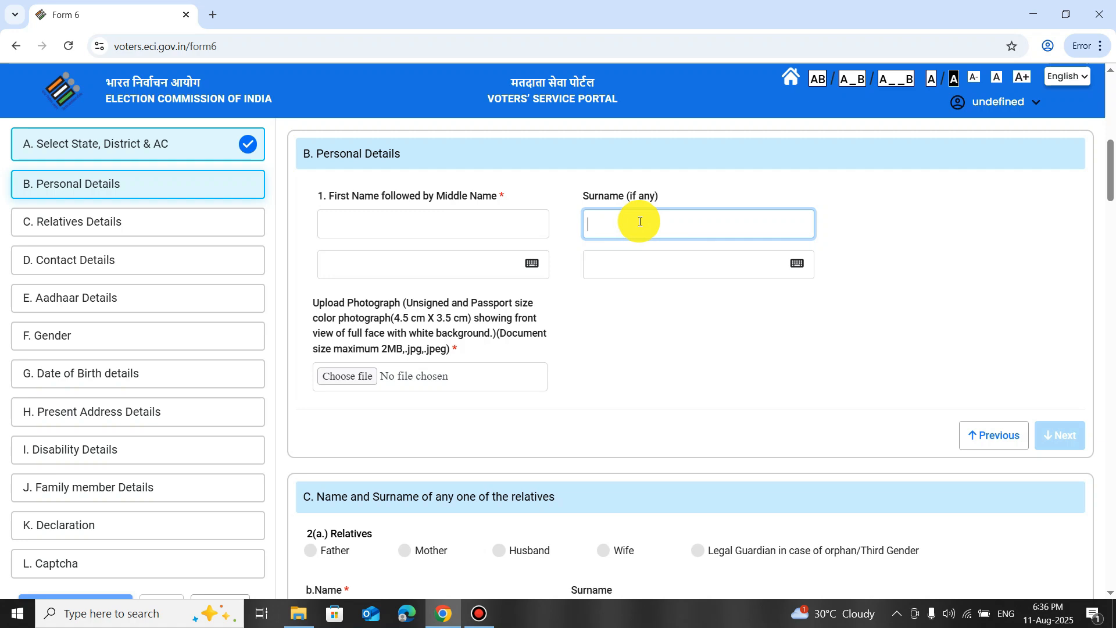
{"action": "left_click", "coordinate": [444, 224]}
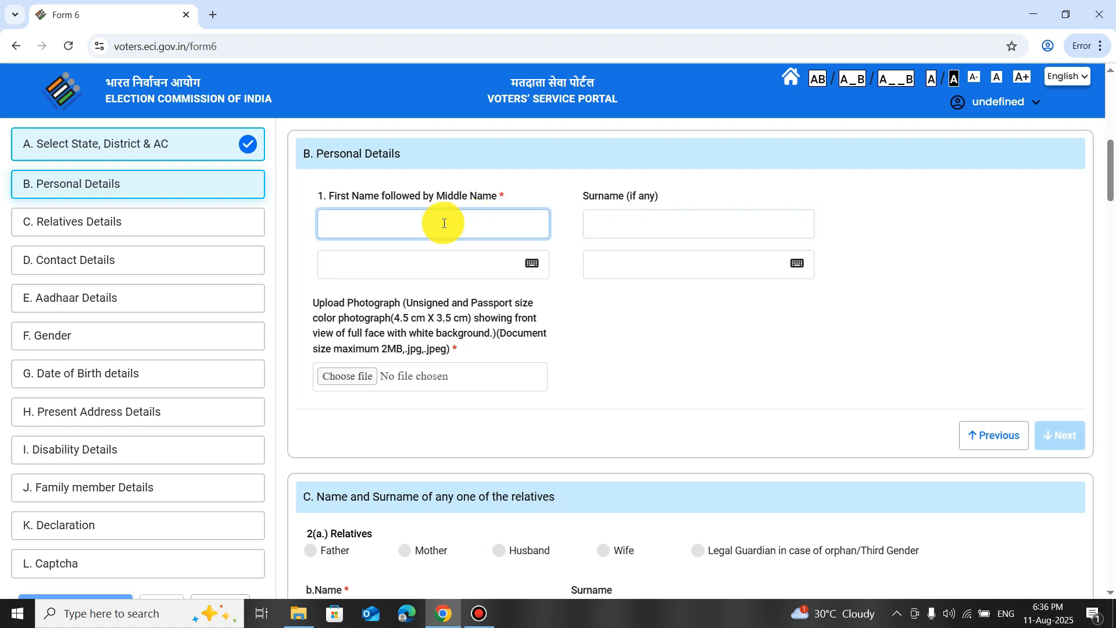
{"action": "left_click", "coordinate": [617, 224]}
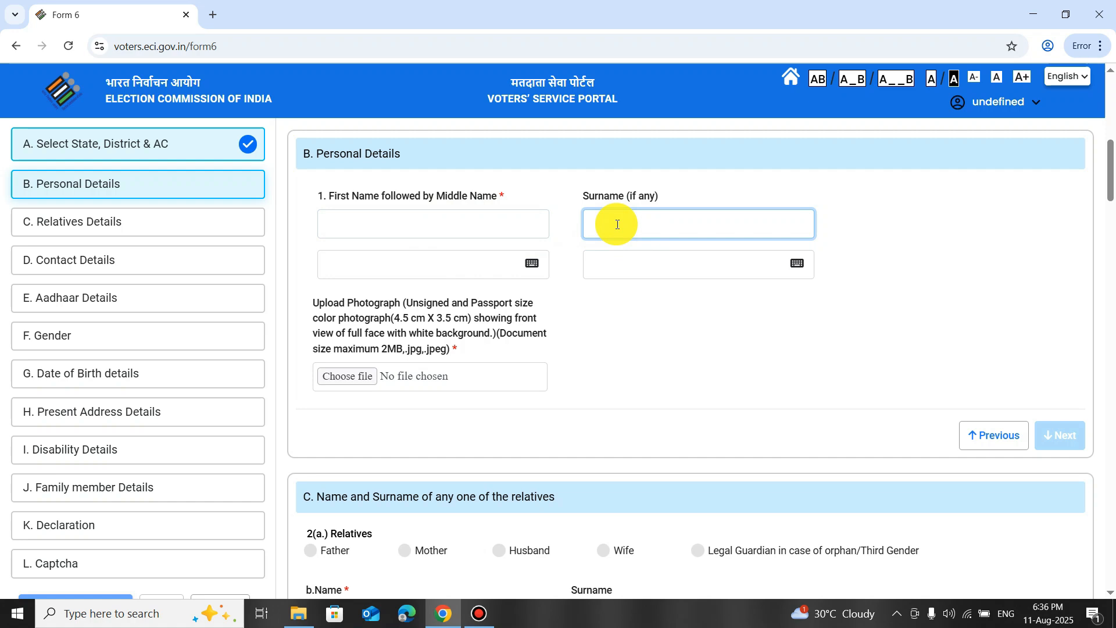
Step: Fill in the applicant's first and middle name and surname, in English and in the regional language
{"action": "left_click_drag", "start_coordinate": [385, 218], "coordinate": [319, 209]}
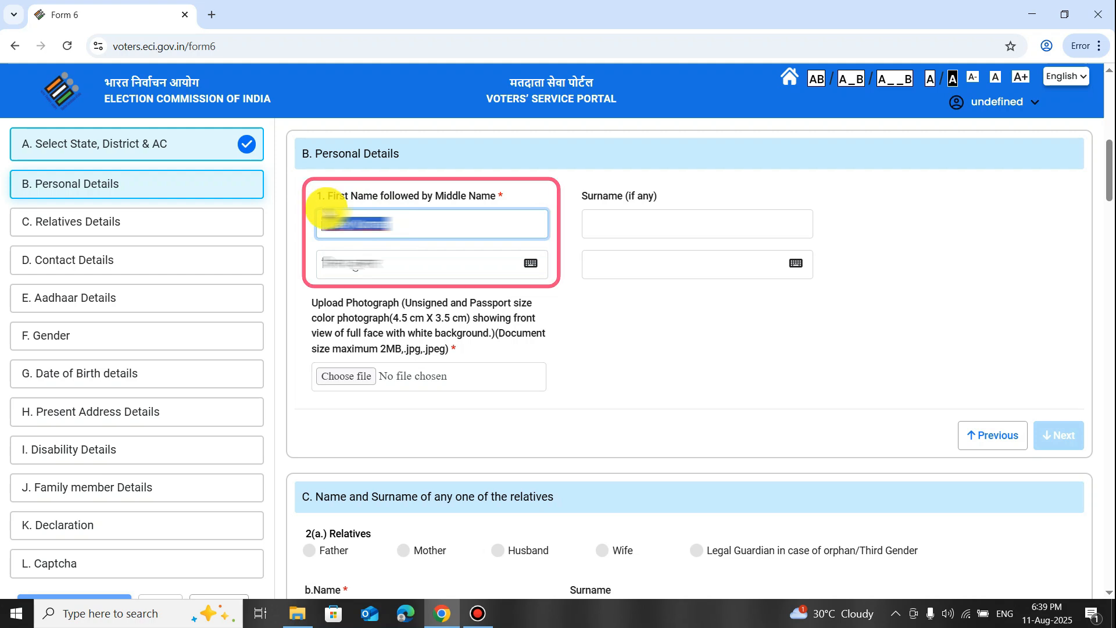
{"action": "left_click_drag", "start_coordinate": [386, 263], "coordinate": [376, 264]}
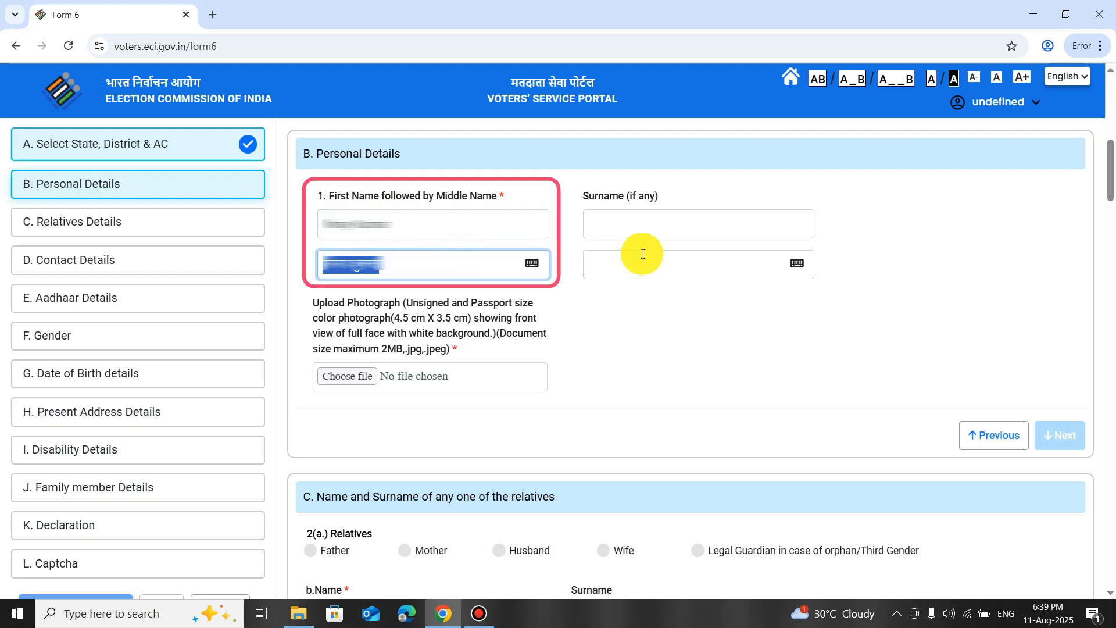
{"action": "left_click", "coordinate": [638, 228]}
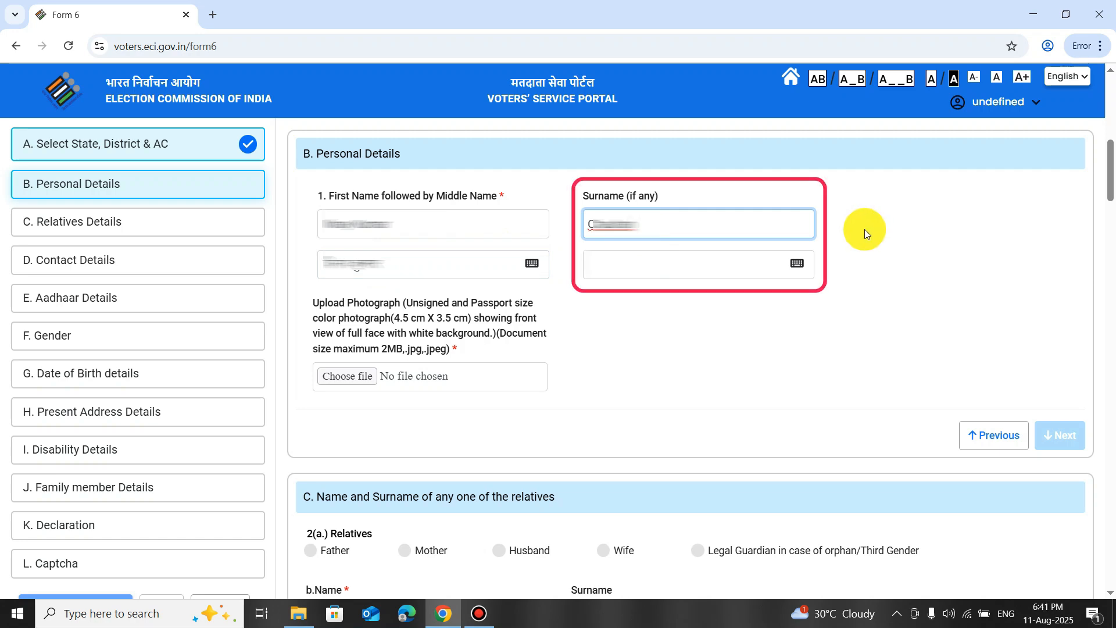
{"action": "key", "text": "Tab"}
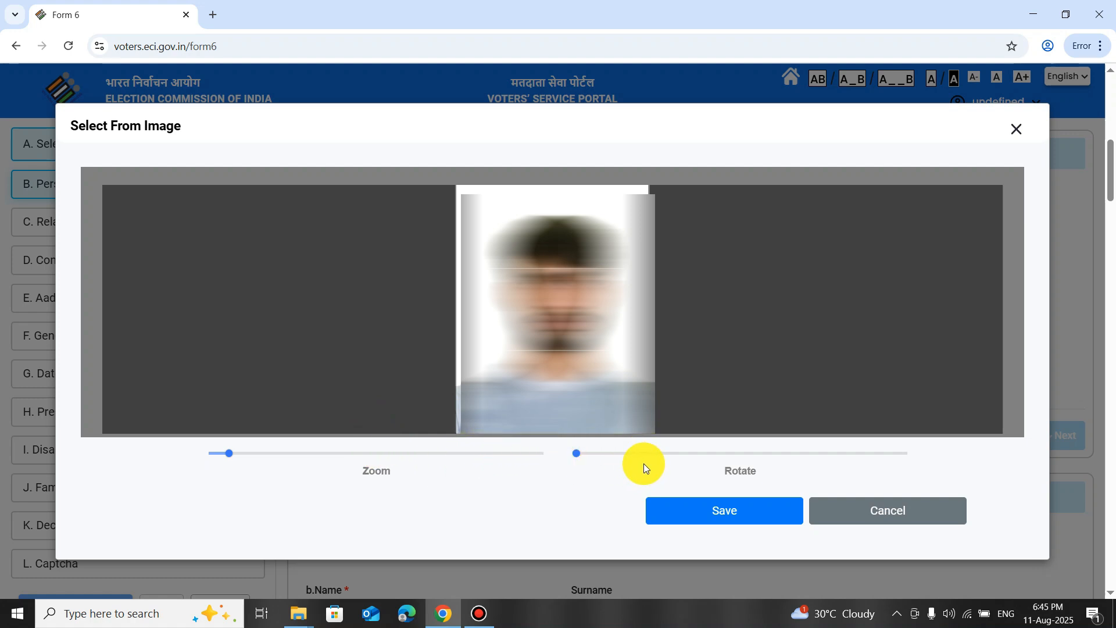
Step: Save the cropped passport photograph, accept the face detection result and continue to the Relatives Details section
{"action": "left_click", "coordinate": [731, 511]}
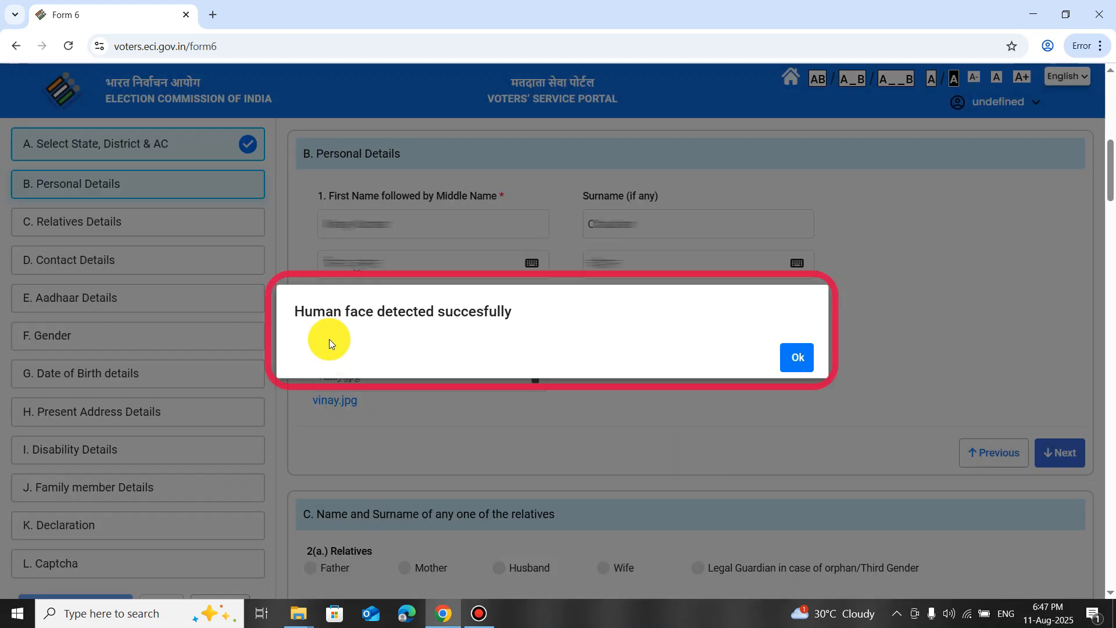
{"action": "left_click", "coordinate": [797, 358]}
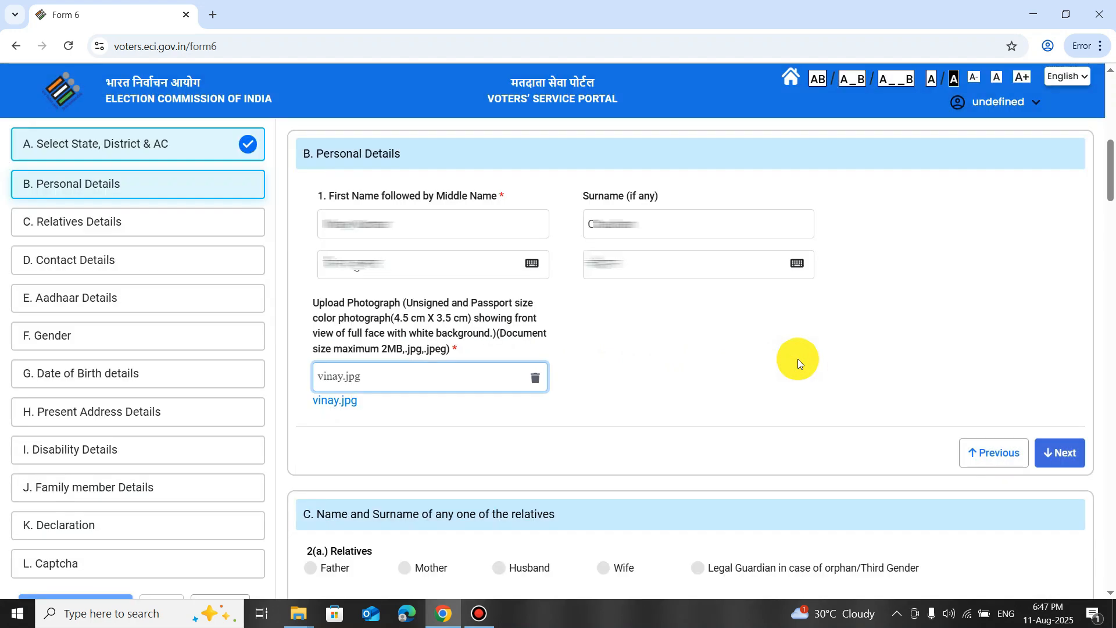
{"action": "left_click", "coordinate": [1064, 452]}
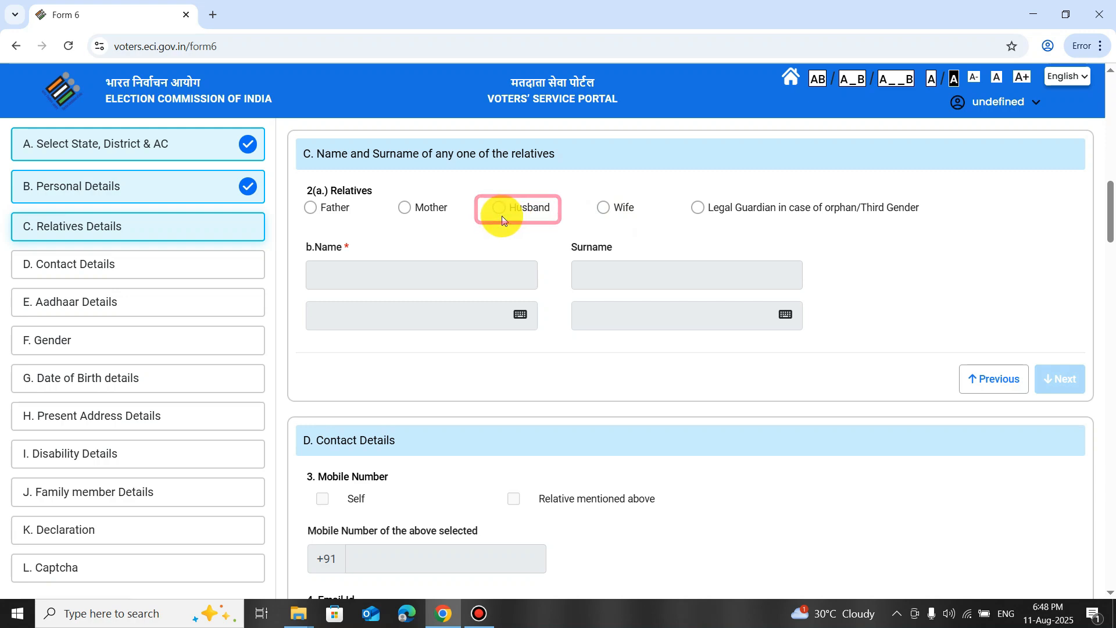
Step: Choose Father as the relative, fill in his name and surname in English and the regional language, and continue to Contact Details
{"action": "left_click", "coordinate": [312, 209]}
{"action": "left_click", "coordinate": [351, 264]}
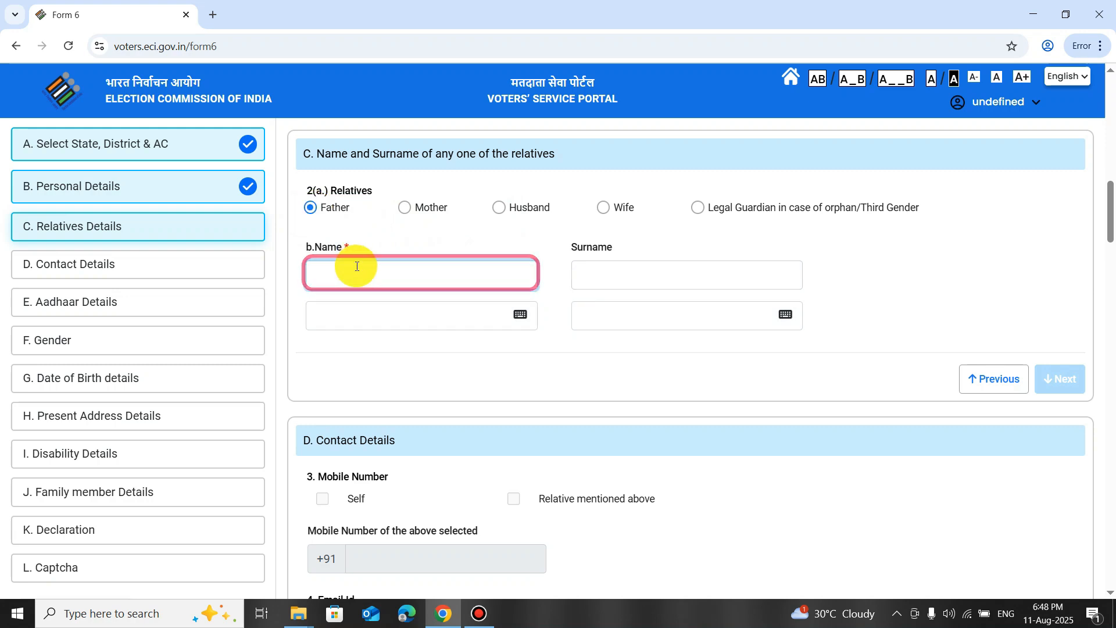
{"action": "left_click", "coordinate": [615, 285]}
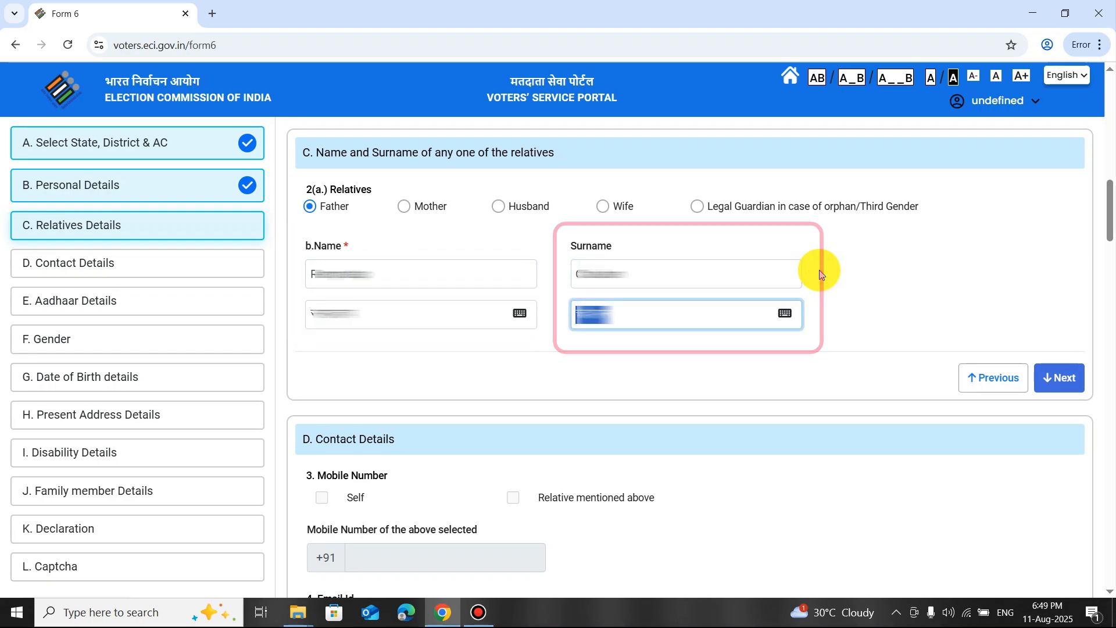
{"action": "left_click", "coordinate": [592, 318]}
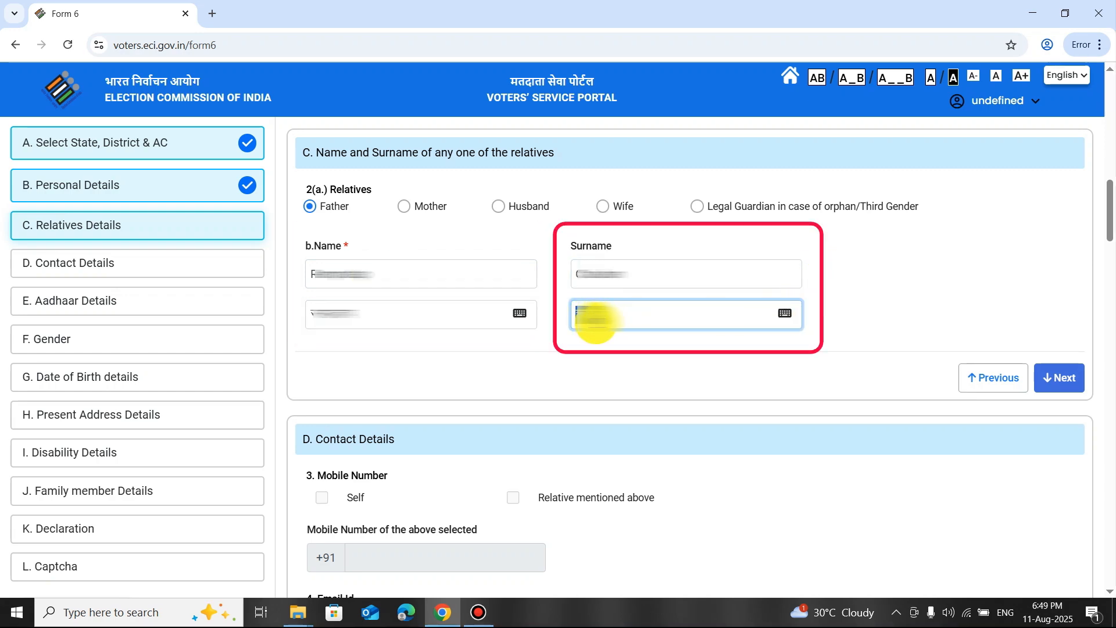
{"action": "double_click", "coordinate": [595, 320]}
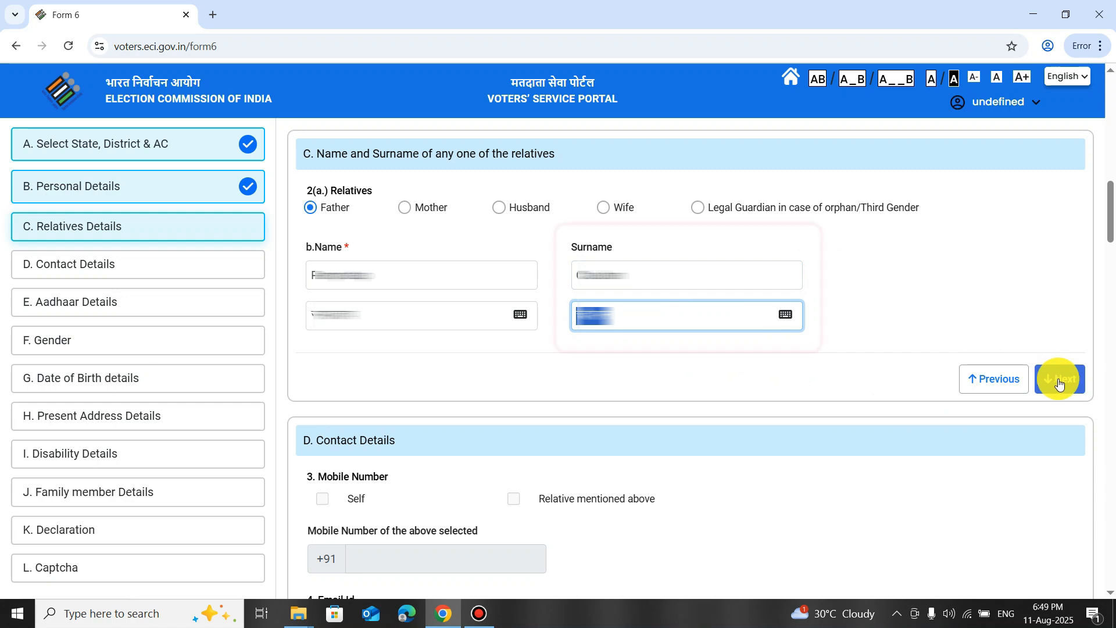
{"action": "left_click", "coordinate": [1061, 381]}
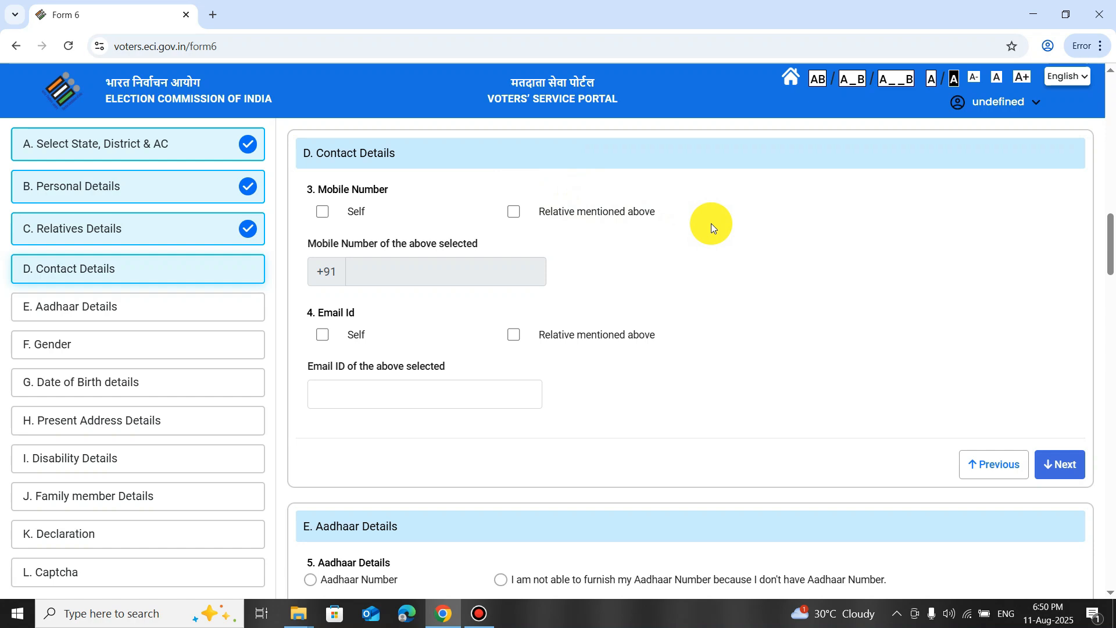
Step: Mark the mobile number as the applicant's own (Self) and enter the applicant's mobile number
{"action": "left_click", "coordinate": [322, 212]}
{"action": "left_click", "coordinate": [366, 265]}
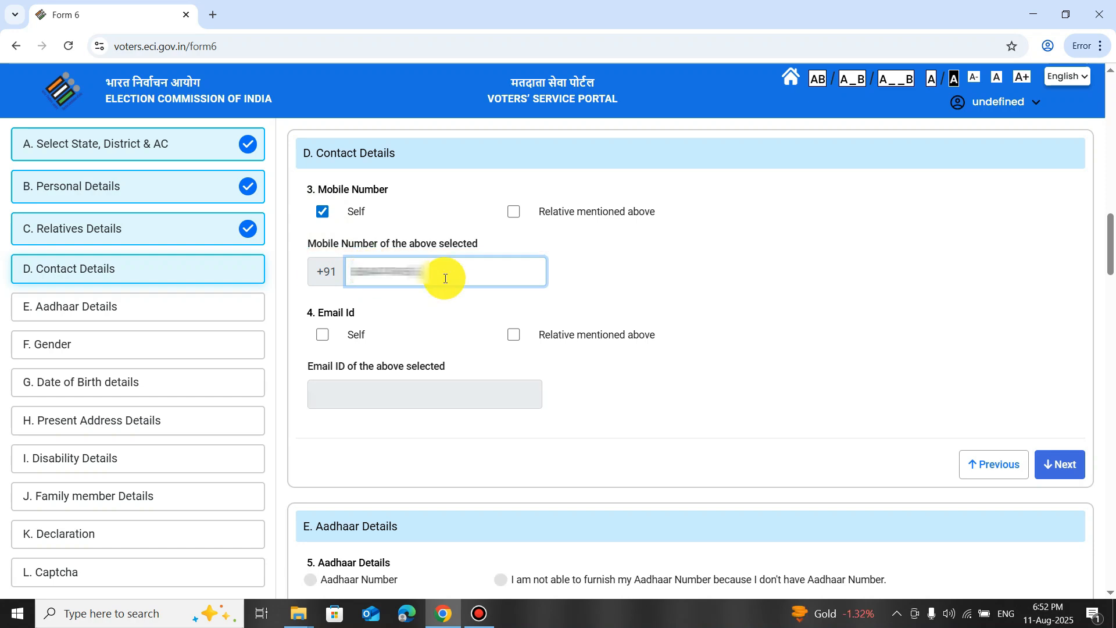
{"action": "left_click", "coordinate": [433, 300]}
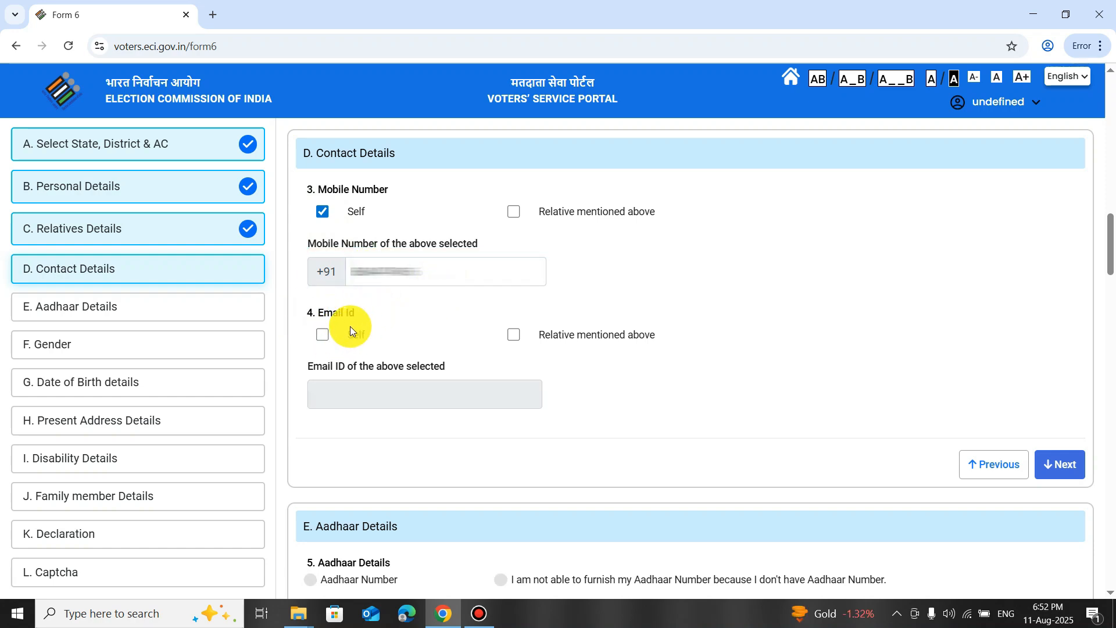
Step: Mark the email ID as Self, enter the applicant's email address and continue to the Aadhaar Details section
{"action": "left_click", "coordinate": [335, 340]}
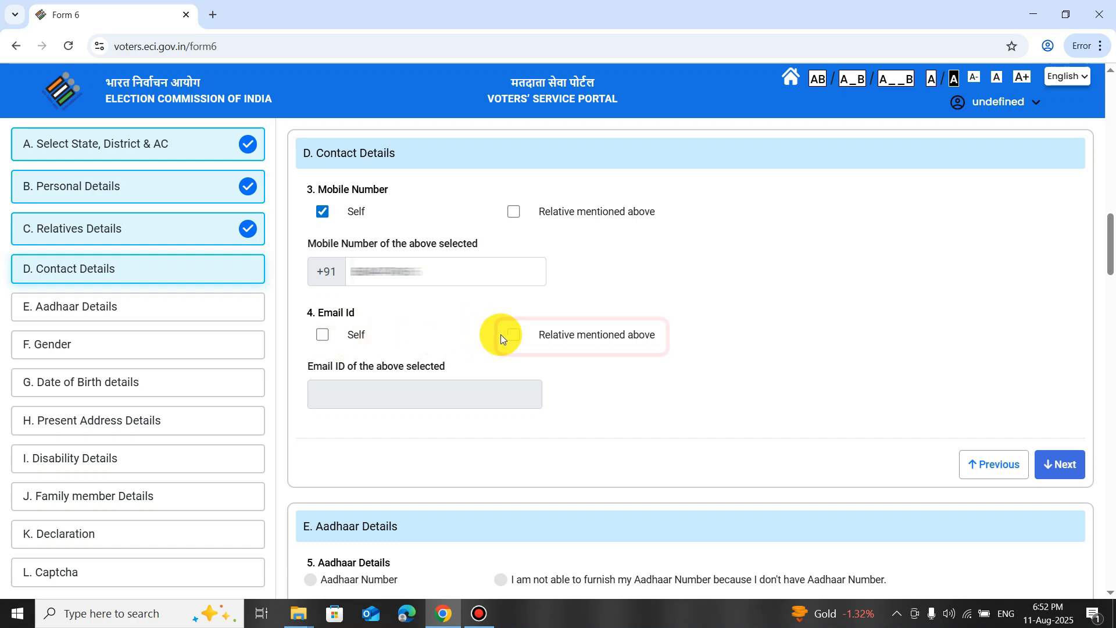
{"action": "left_click", "coordinate": [321, 337]}
{"action": "left_click", "coordinate": [322, 389]}
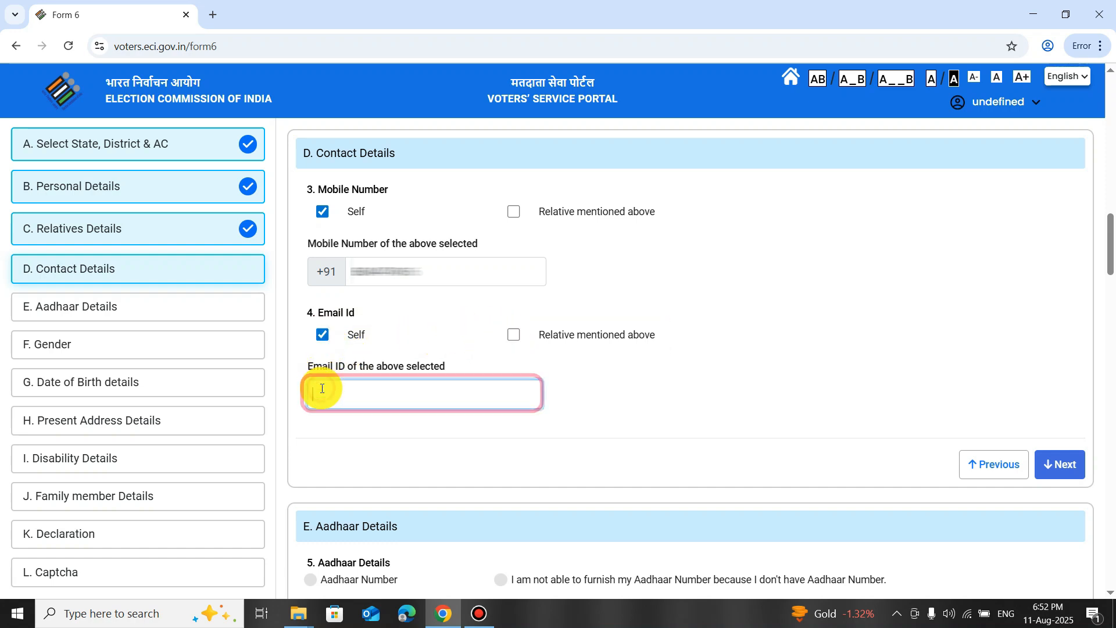
{"action": "key", "text": "ctrl+v"}
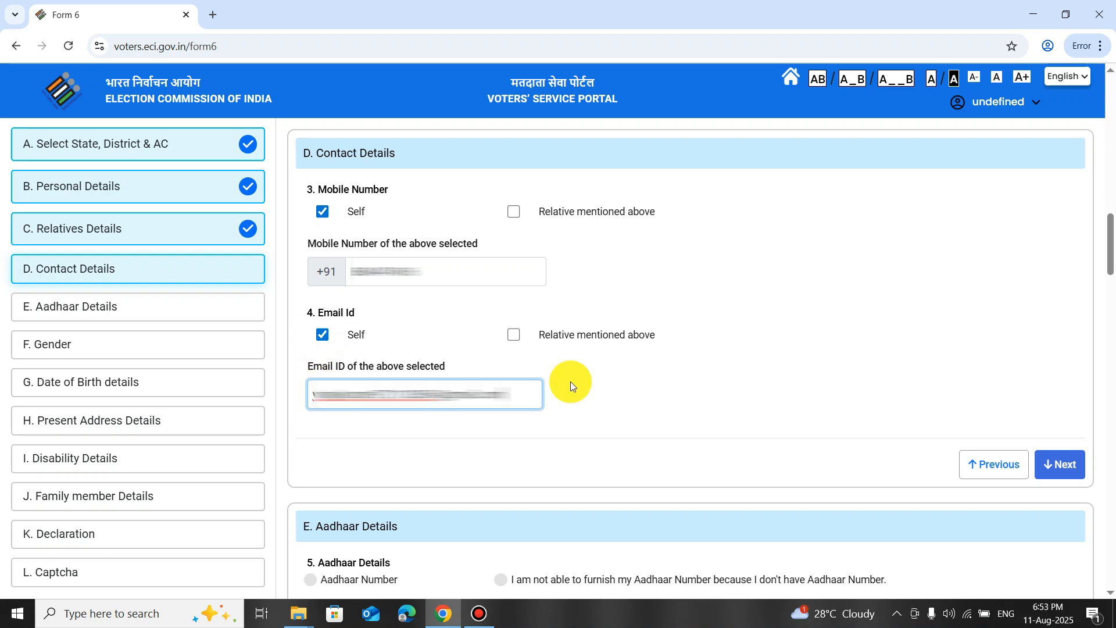
{"action": "left_click", "coordinate": [1063, 464]}
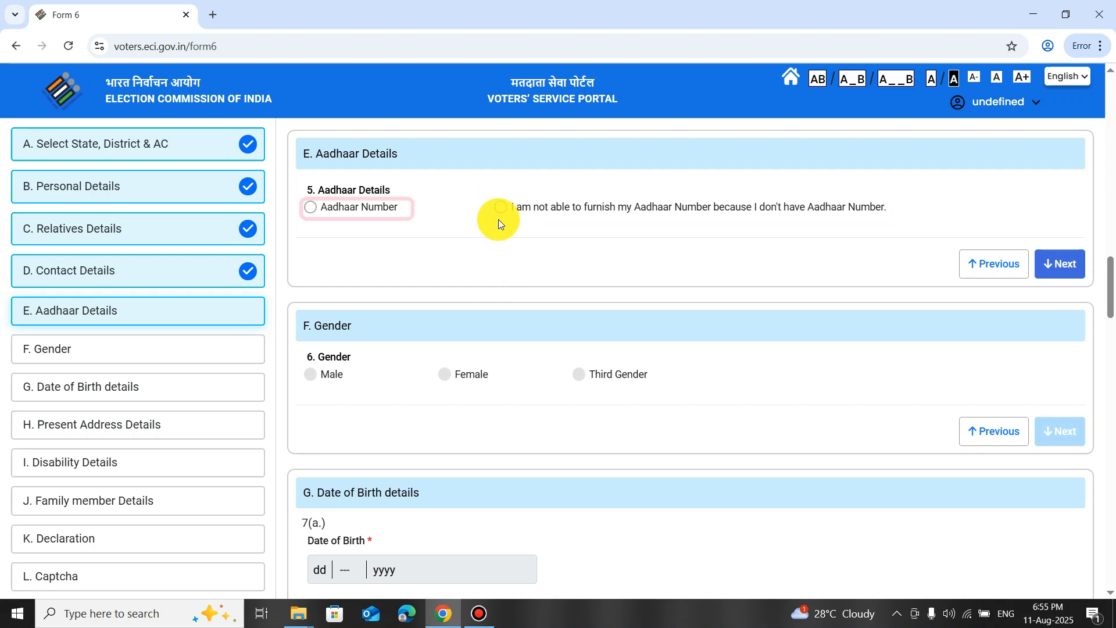
Step: Choose the Aadhaar Number option, enter the applicant's Aadhaar number and continue to the Gender section
{"action": "left_click", "coordinate": [310, 207]}
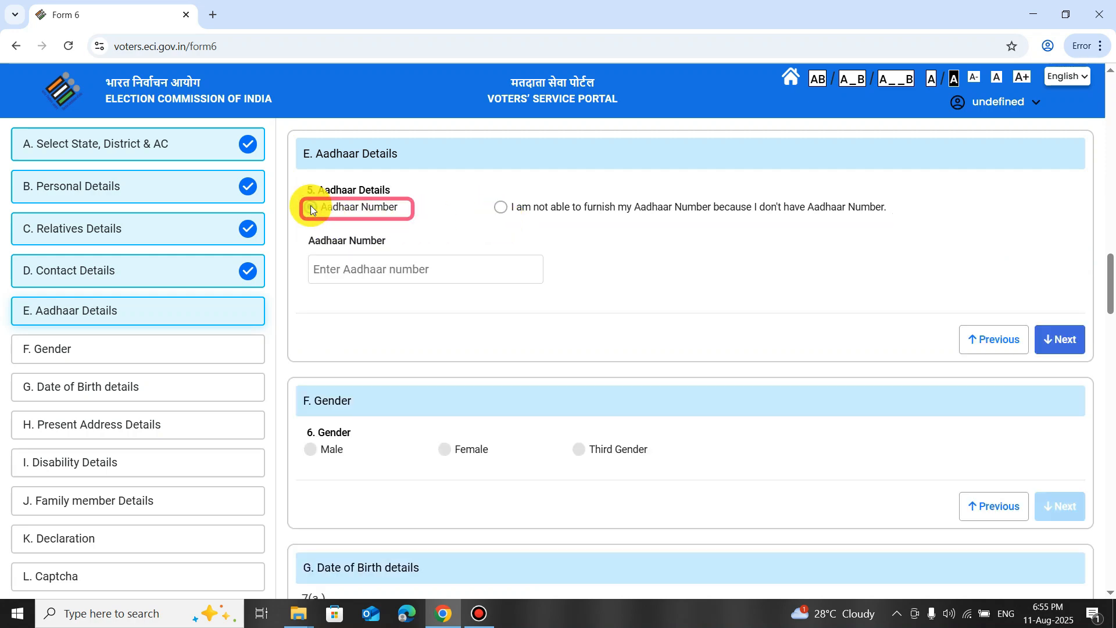
{"action": "left_click", "coordinate": [364, 269]}
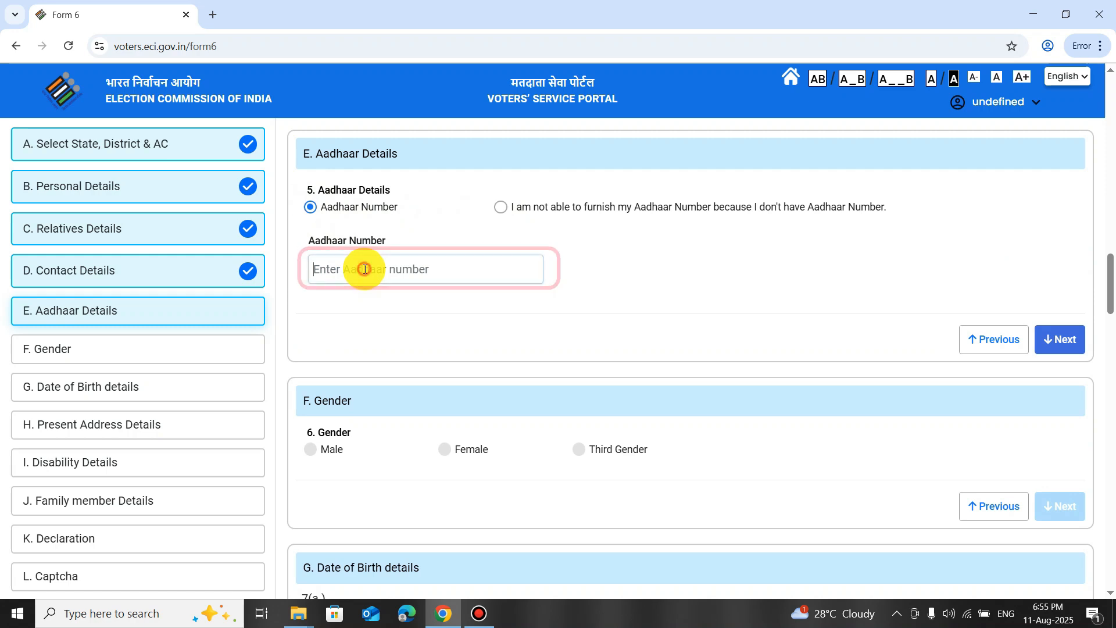
{"action": "key", "text": "ctrl+v"}
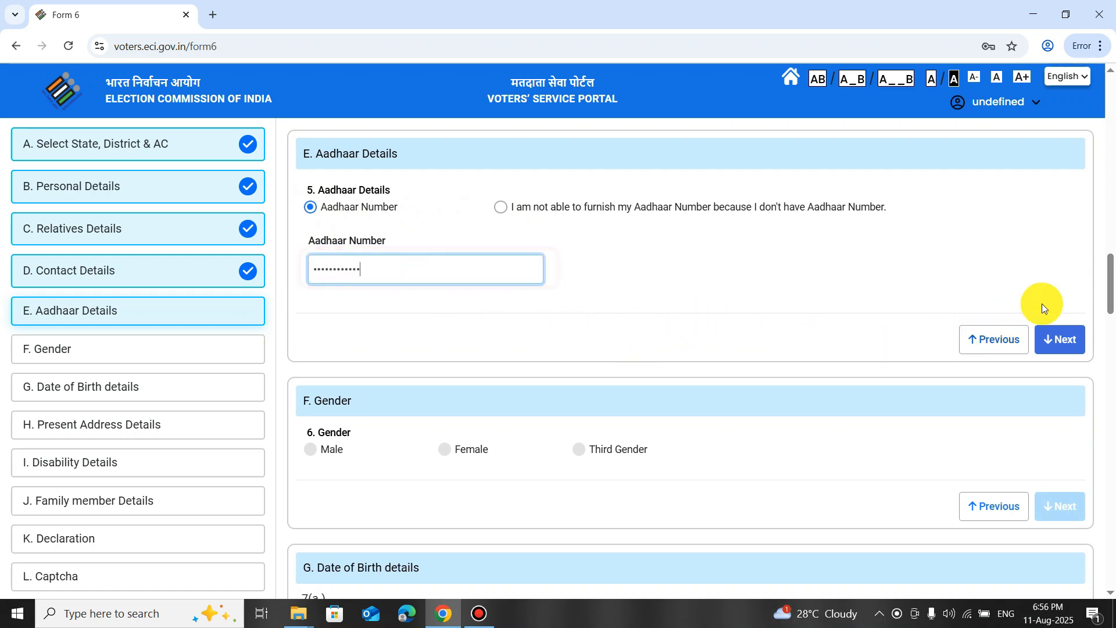
{"action": "left_click", "coordinate": [1064, 345]}
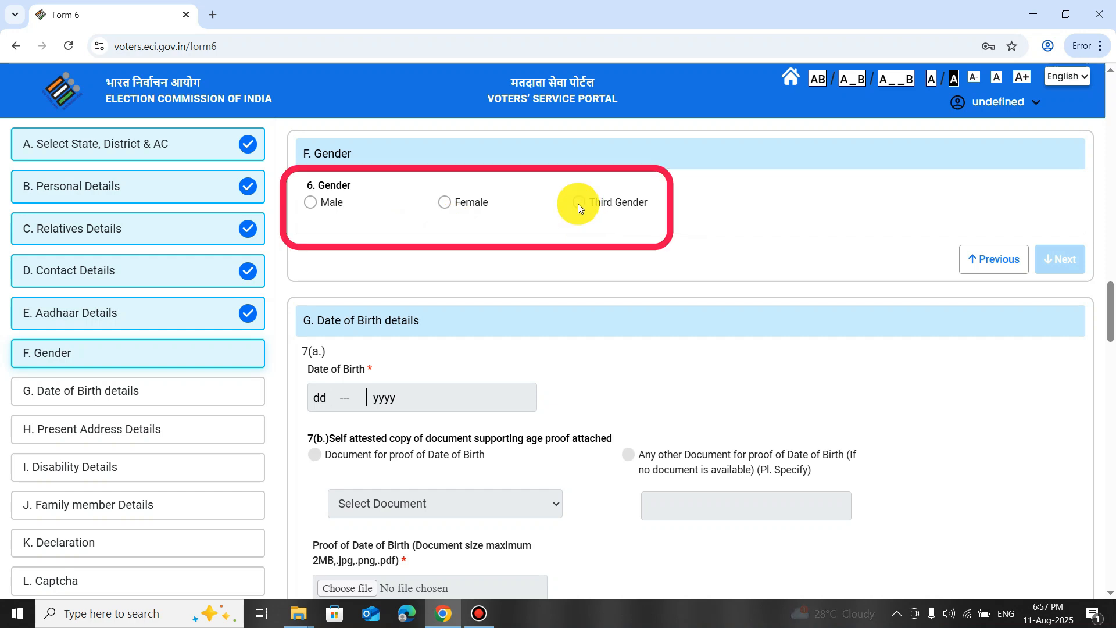
Step: Set the gender to Male and enter the applicant's date of birth in section G
{"action": "left_click", "coordinate": [311, 207]}
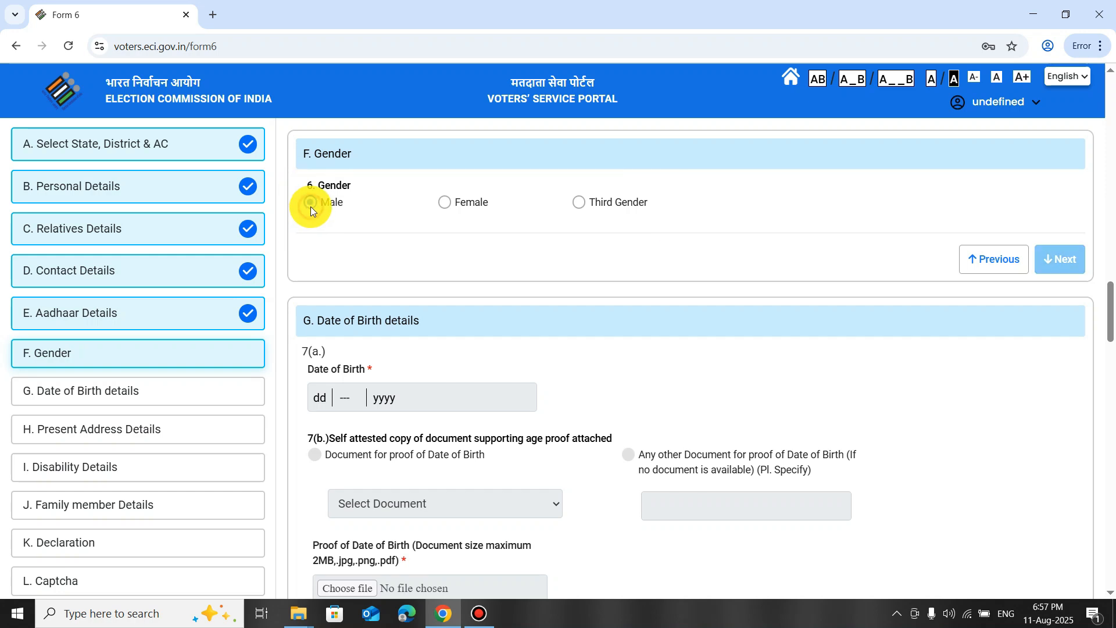
{"action": "left_click", "coordinate": [1059, 259]}
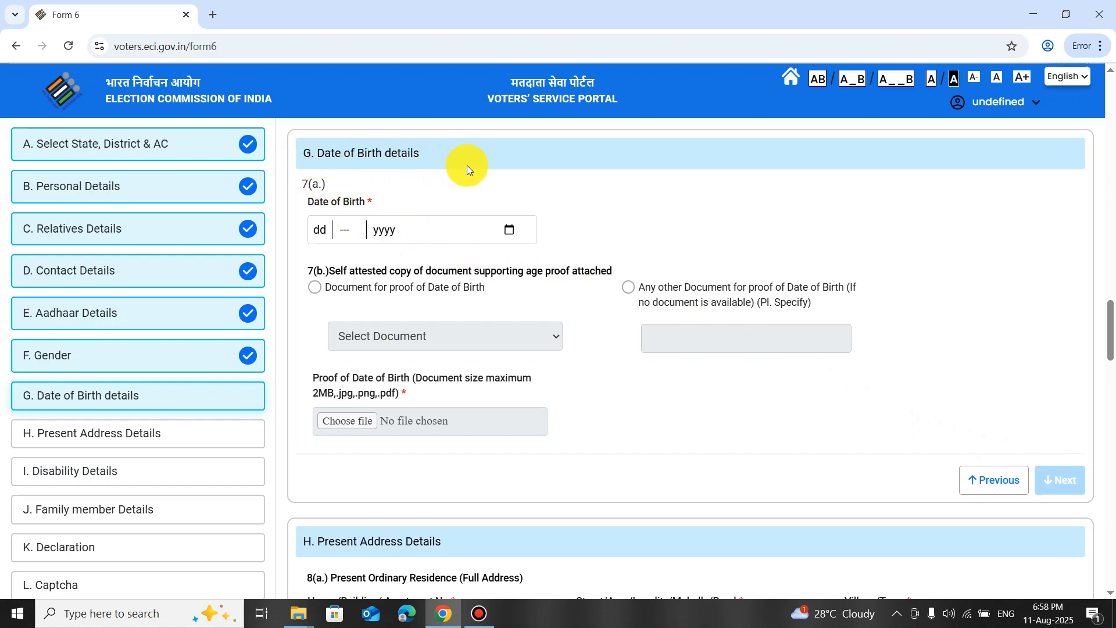
{"action": "left_click", "coordinate": [482, 231]}
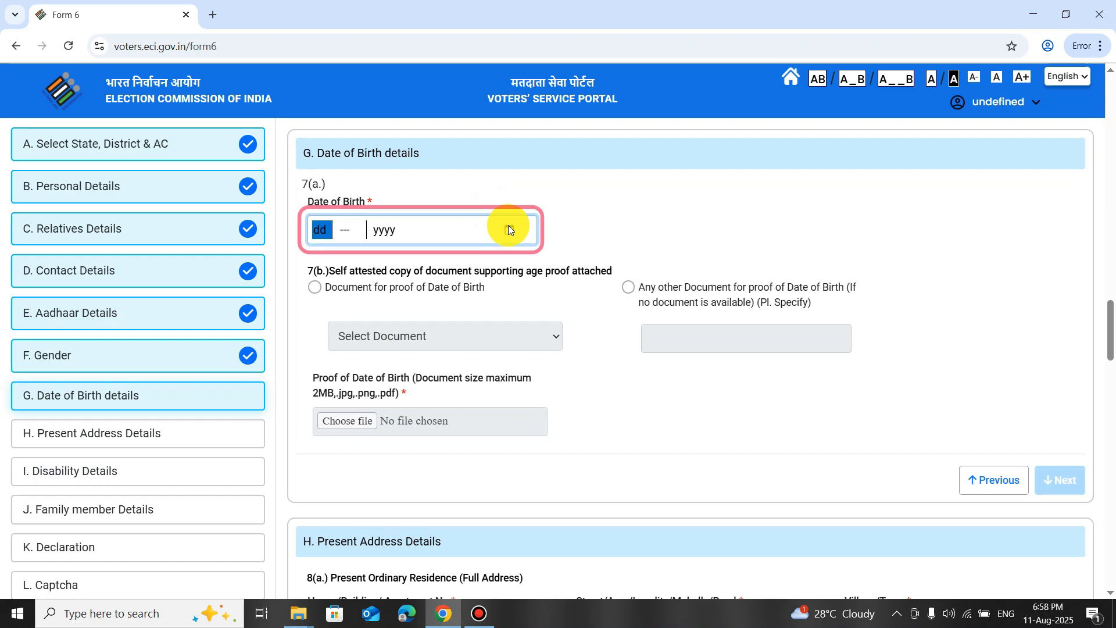
{"action": "left_click", "coordinate": [509, 228]}
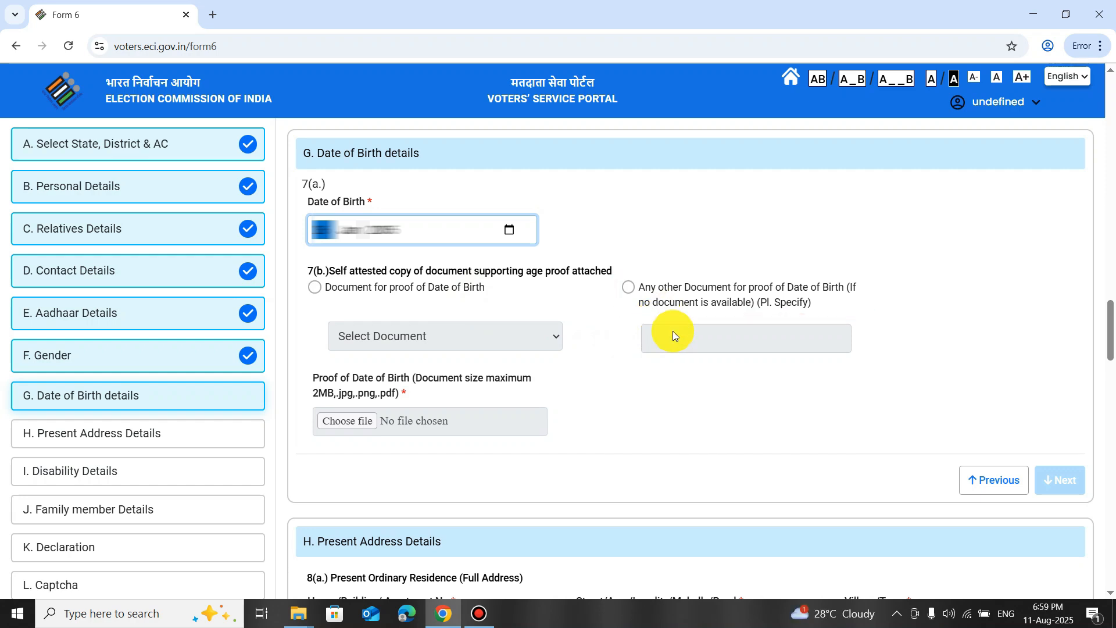
Step: Select Aadhaar Card as the date of birth proof, attach the scanned Aadhaar image and continue to Present Address Details
{"action": "left_click", "coordinate": [315, 289]}
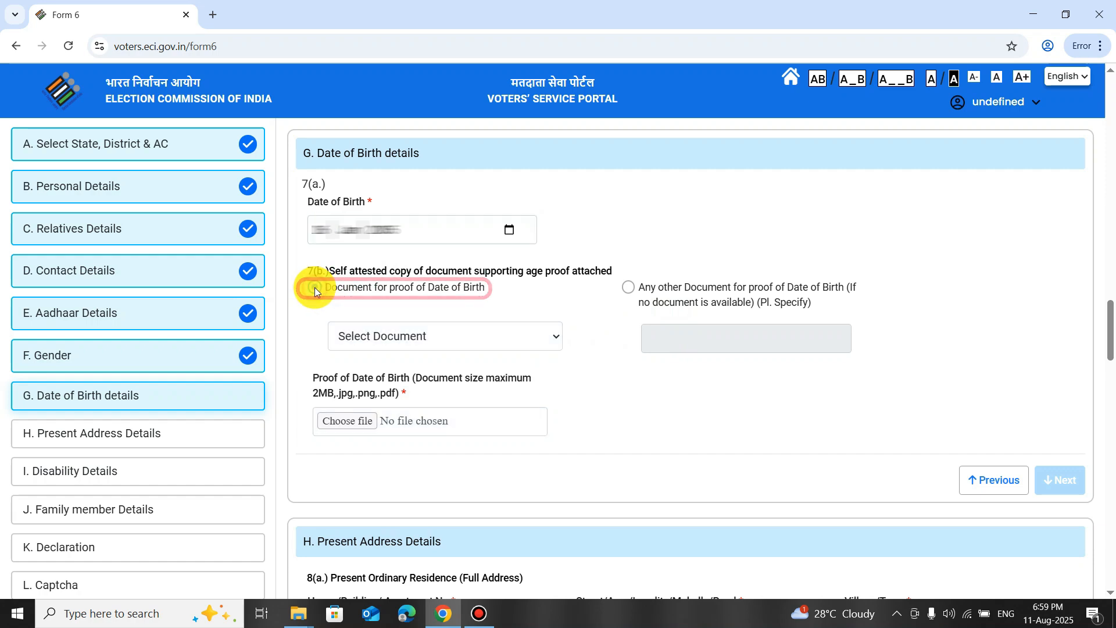
{"action": "left_click", "coordinate": [361, 336]}
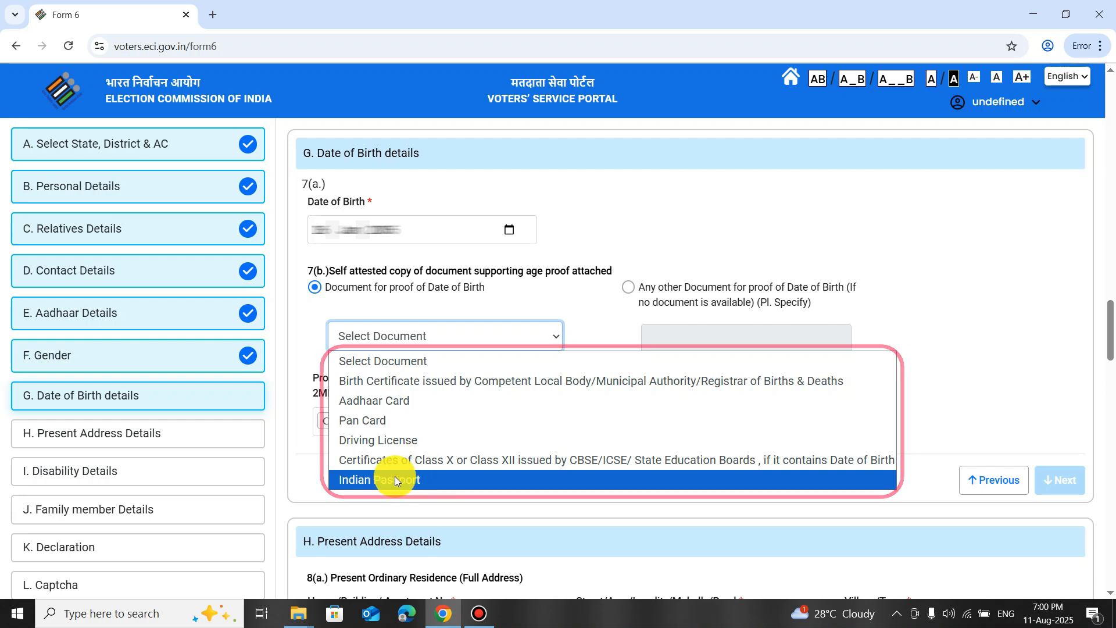
{"action": "left_click", "coordinate": [375, 404]}
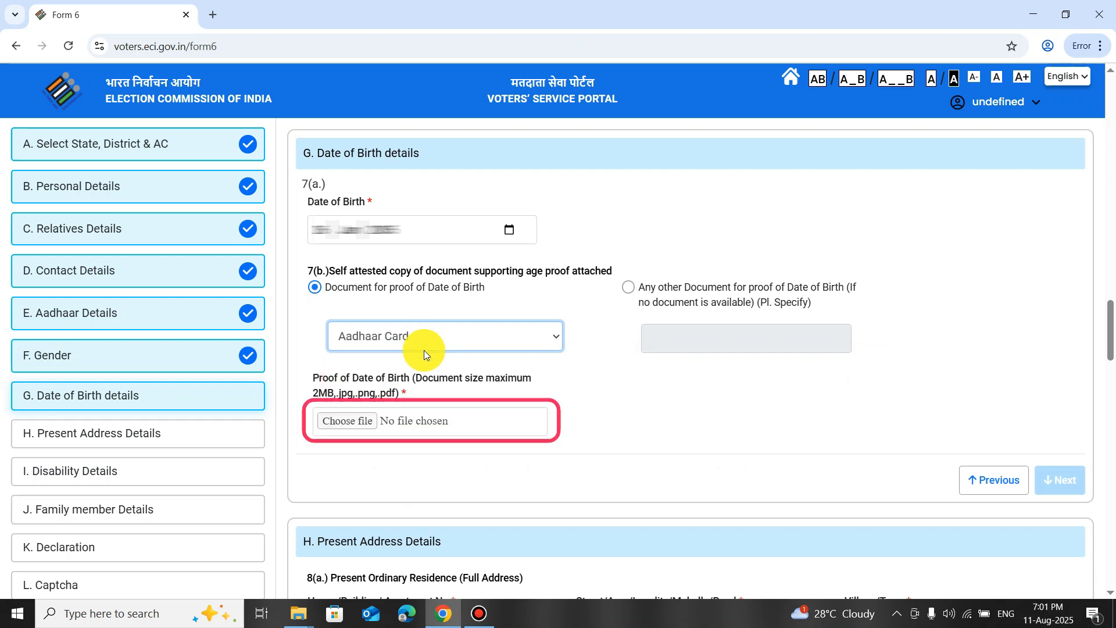
{"action": "left_click", "coordinate": [371, 422]}
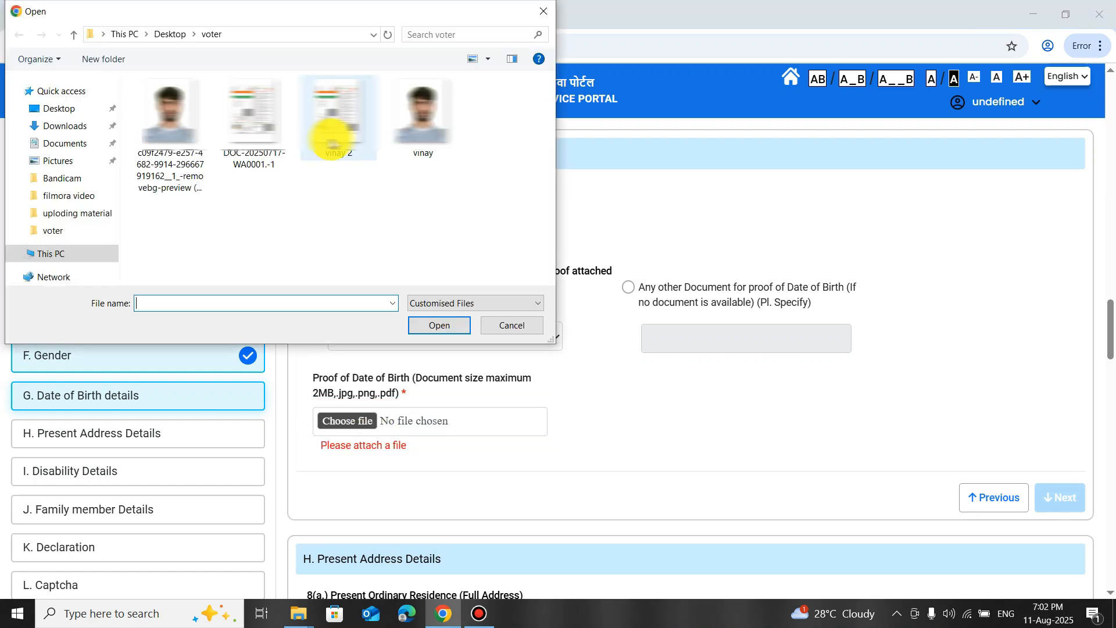
{"action": "double_click", "coordinate": [332, 116]}
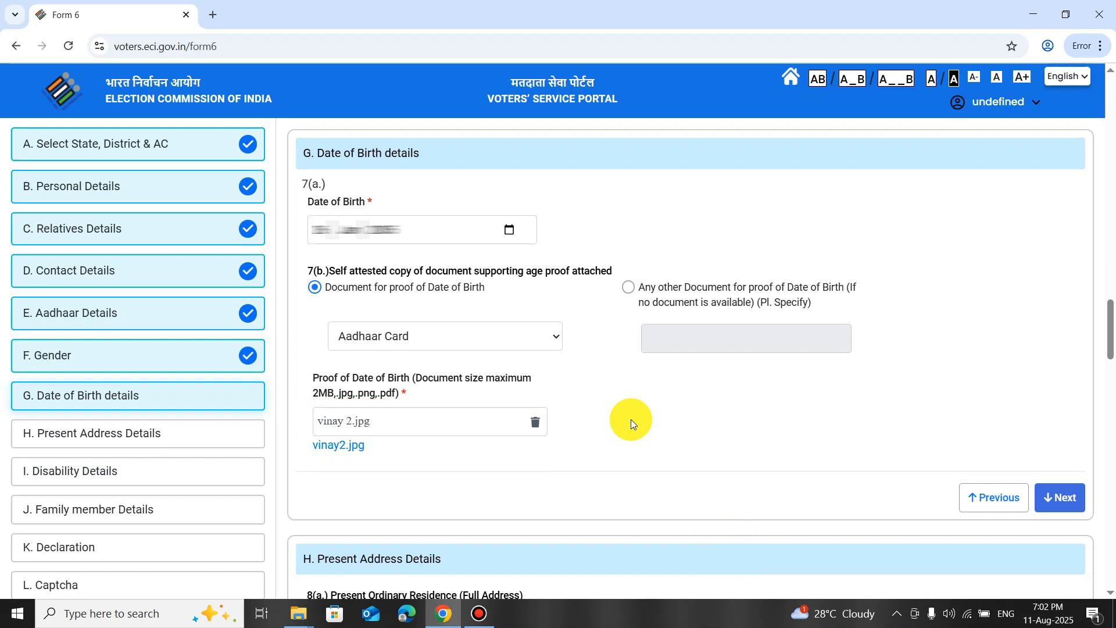
{"action": "left_click", "coordinate": [1061, 497]}
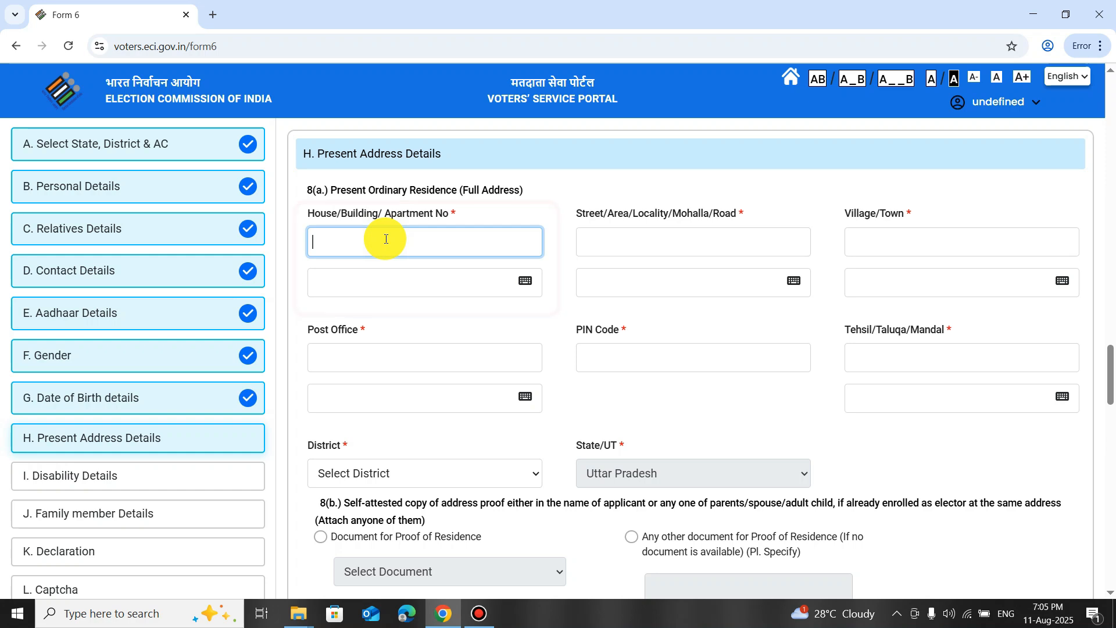
Step: Fill in the house number, street or locality, and village or town of the applicant's present address
{"action": "type", "text": "89"}
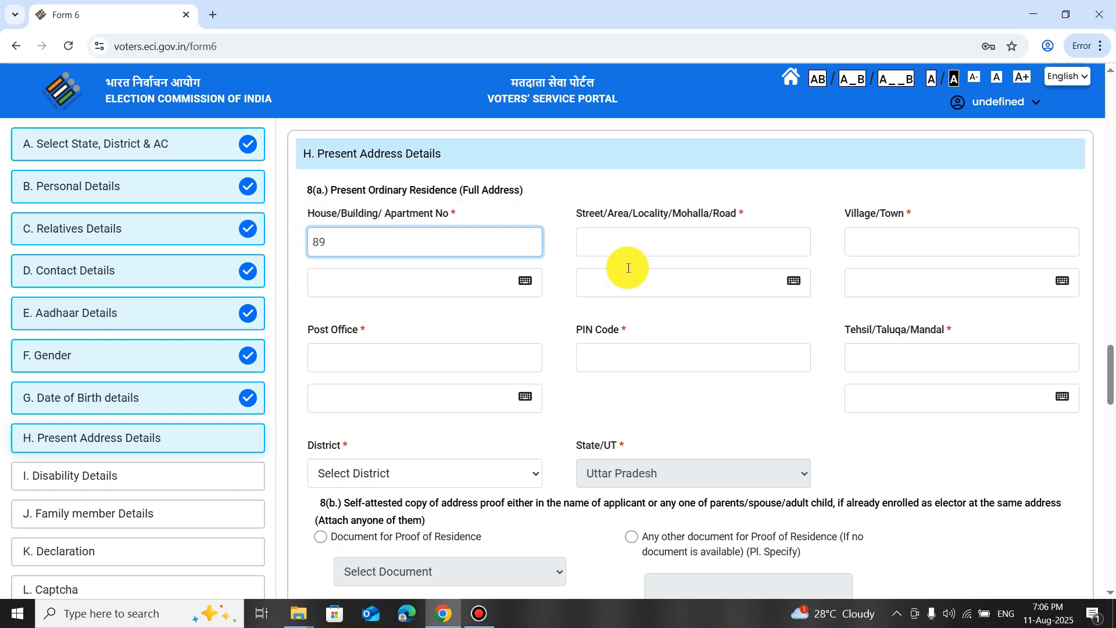
{"action": "left_click", "coordinate": [597, 241]}
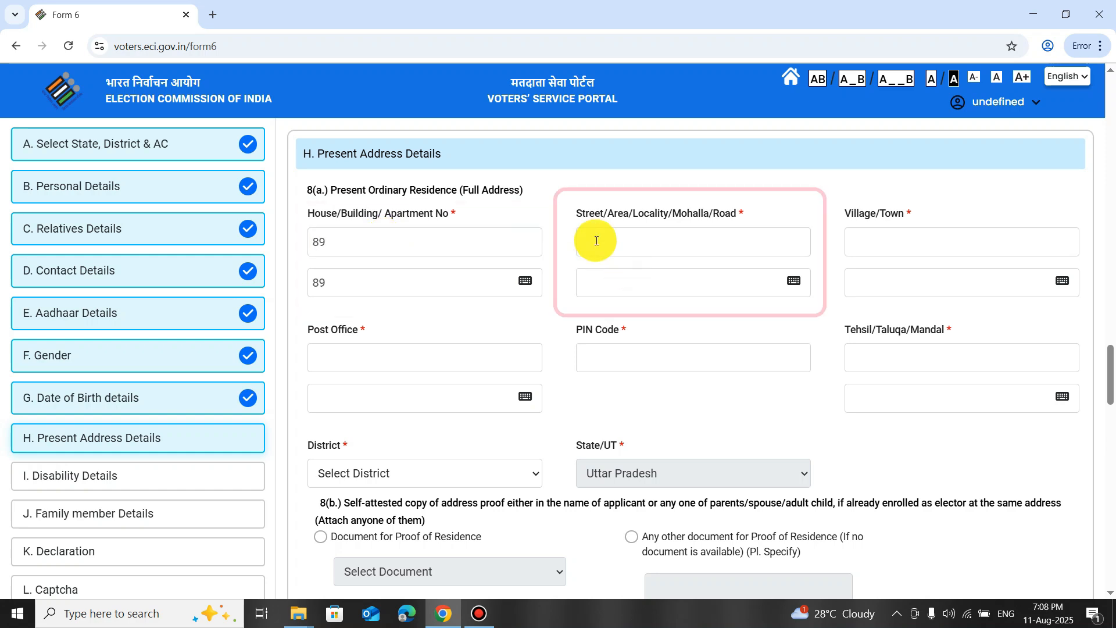
{"action": "left_click", "coordinate": [596, 240]}
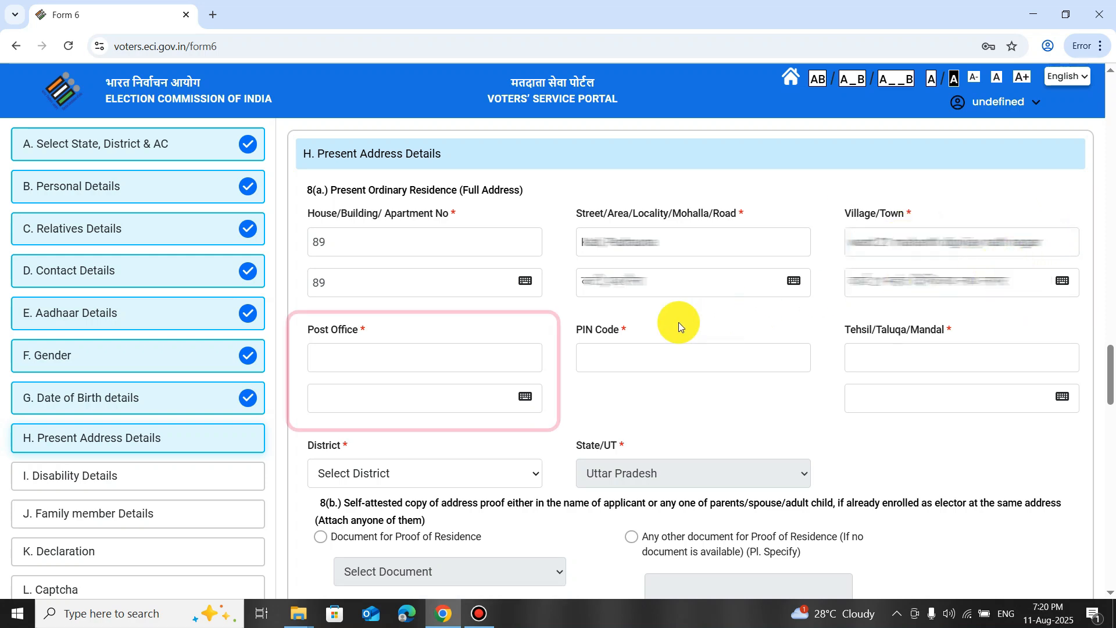
Step: Enter the post office, in English and the regional language, and the postal PIN code of the present address
{"action": "left_click", "coordinate": [334, 357]}
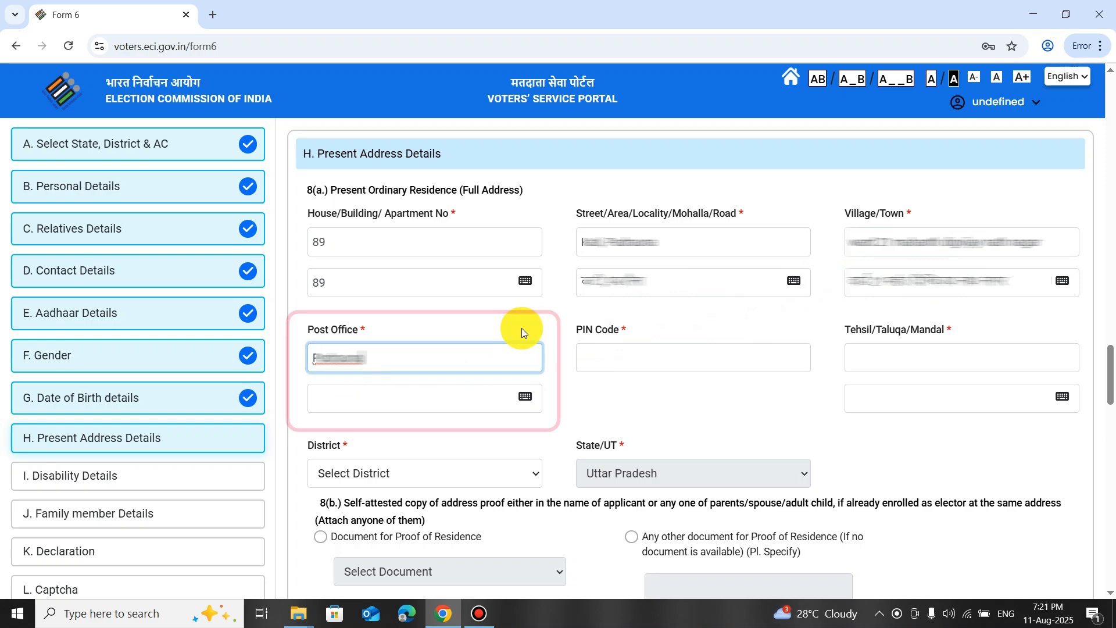
{"action": "left_click", "coordinate": [522, 329]}
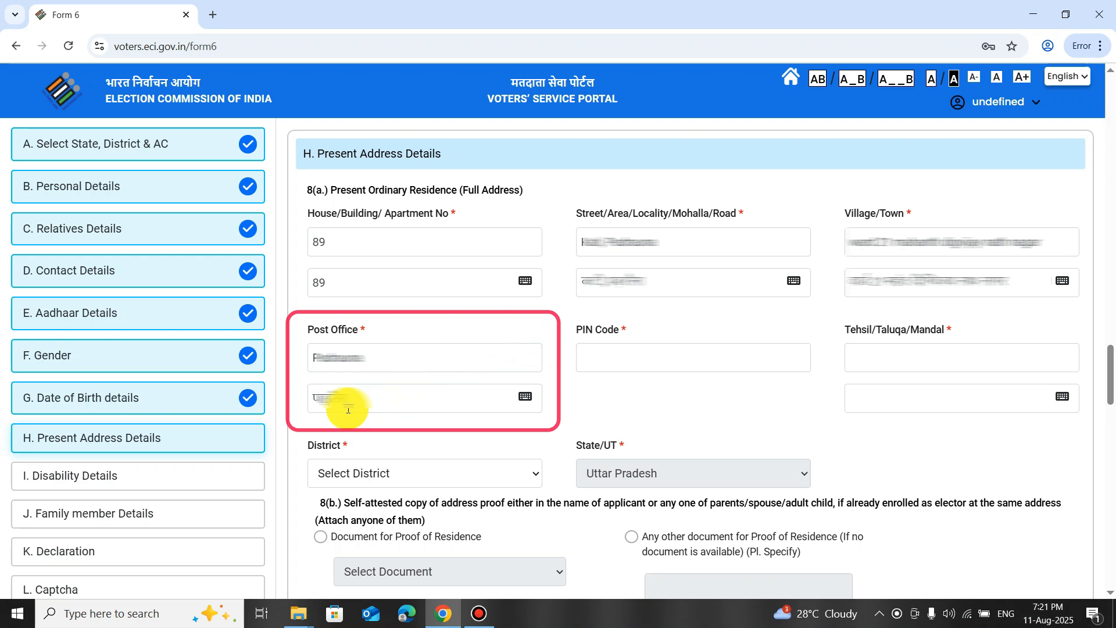
{"action": "left_click", "coordinate": [604, 357]}
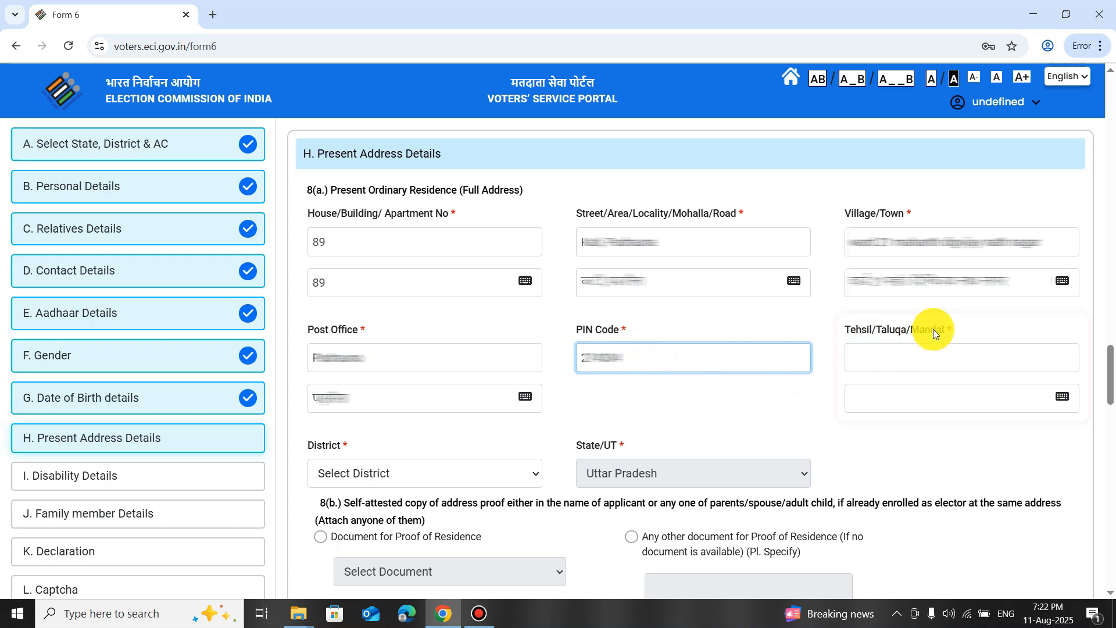
Step: Enter the tehsil in English and the regional language, and set the present address district to Kushinagar
{"action": "left_click", "coordinate": [878, 350]}
{"action": "type", "text": "Fatehpur"}
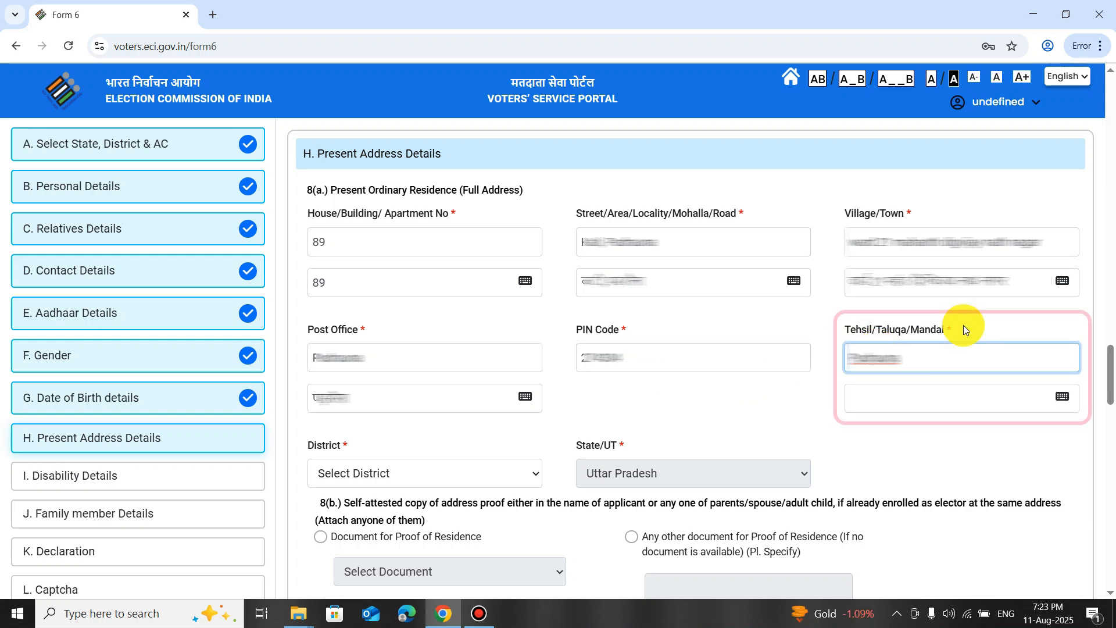
{"action": "left_click", "coordinate": [864, 401]}
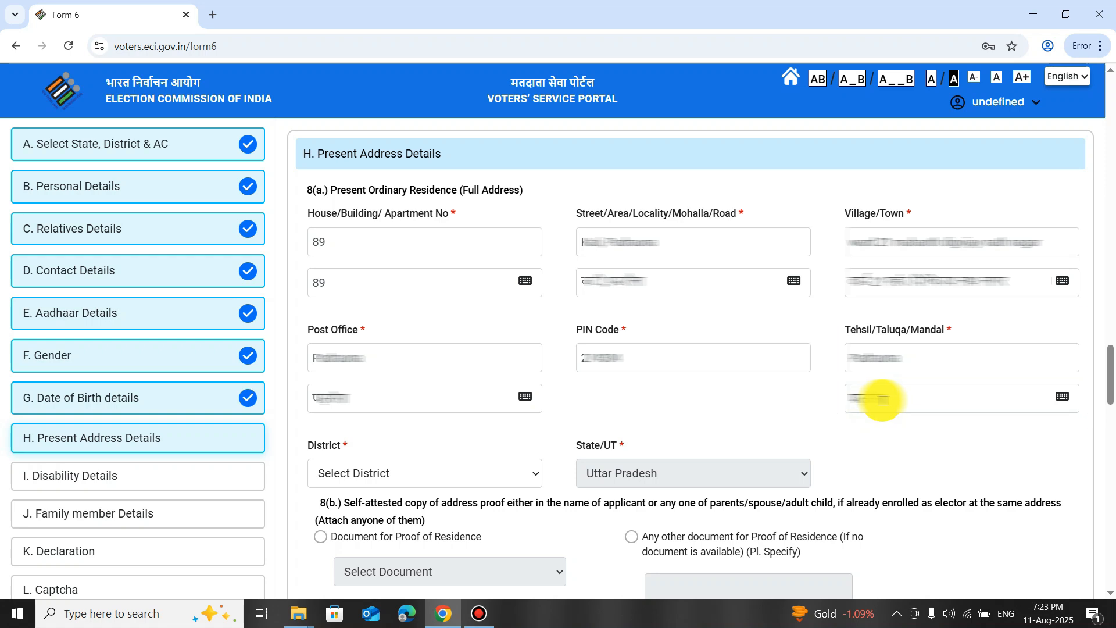
{"action": "left_click", "coordinate": [386, 473]}
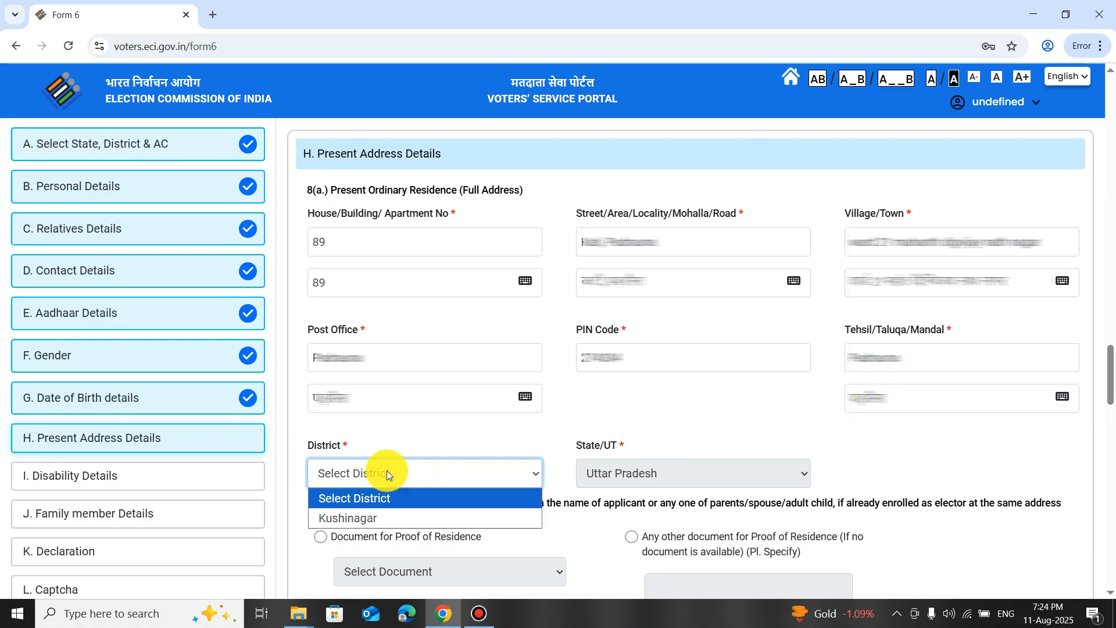
{"action": "left_click", "coordinate": [388, 516]}
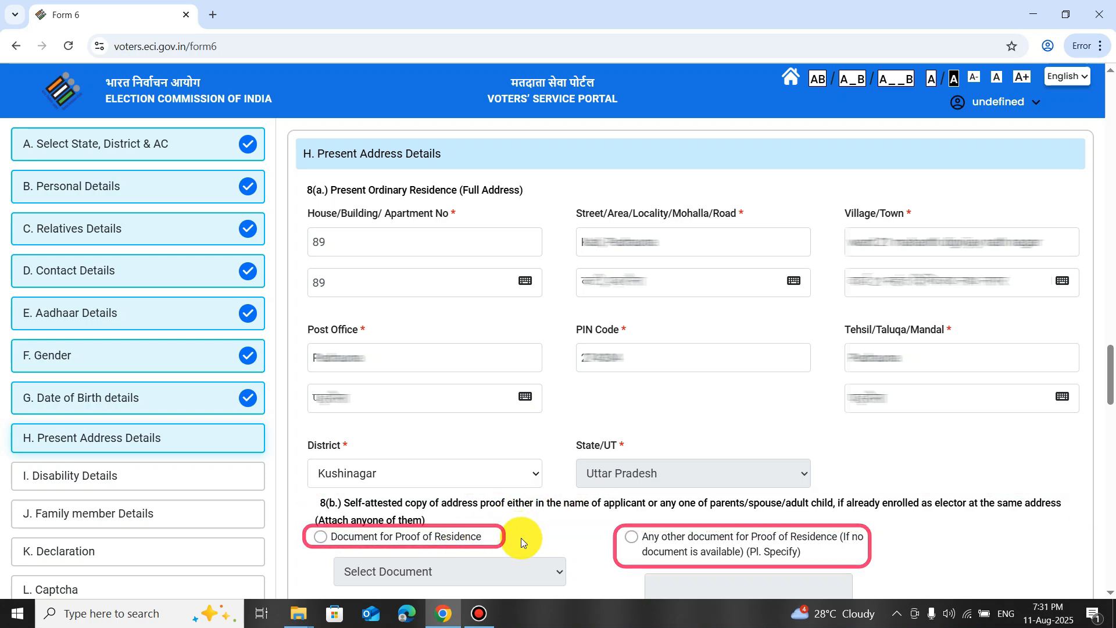
Step: Choose Aadhaar Card as the document for proof of residence, attach the scanned Aadhaar image and continue to Disability Details
{"action": "left_click", "coordinate": [322, 537]}
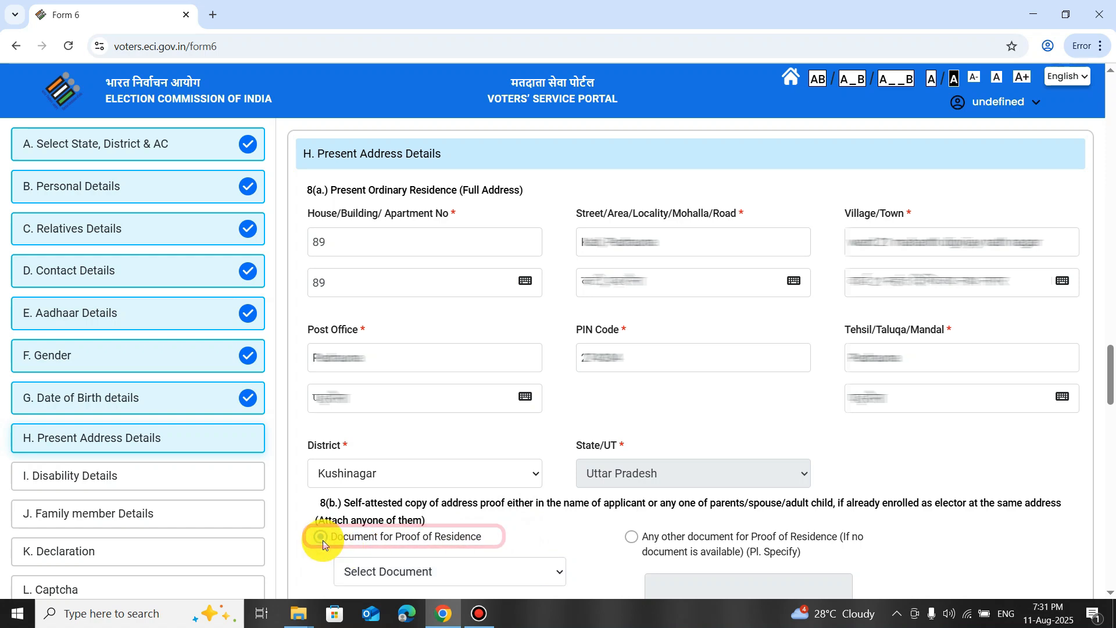
{"action": "left_click", "coordinate": [514, 570]}
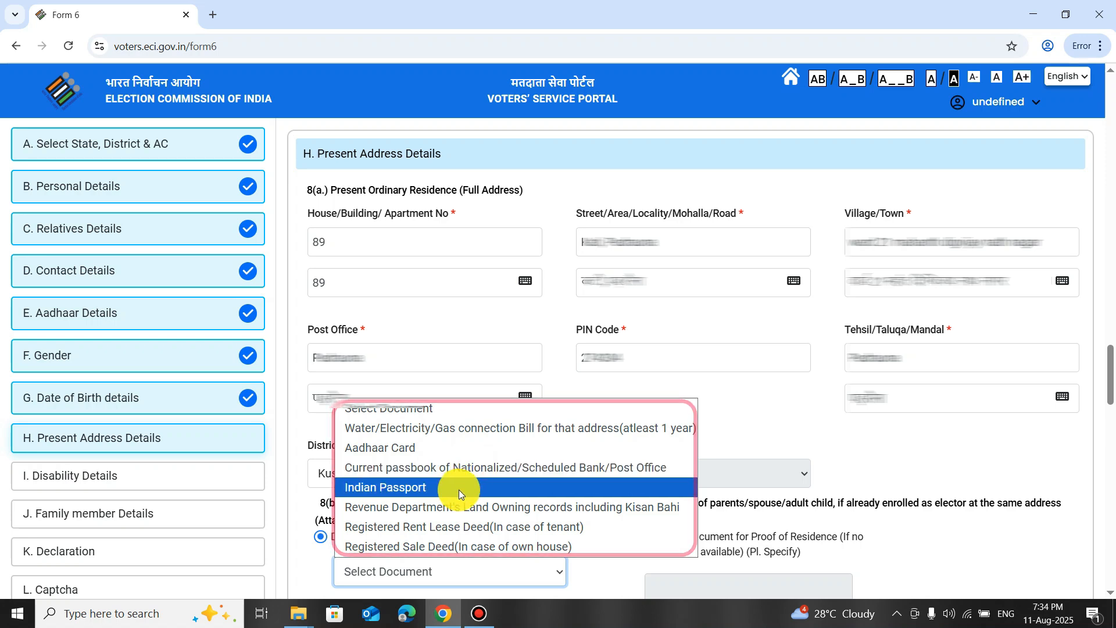
{"action": "left_click", "coordinate": [466, 455]}
{"action": "scroll", "coordinate": [398, 418], "scroll_direction": "down", "scroll_amount": 5}
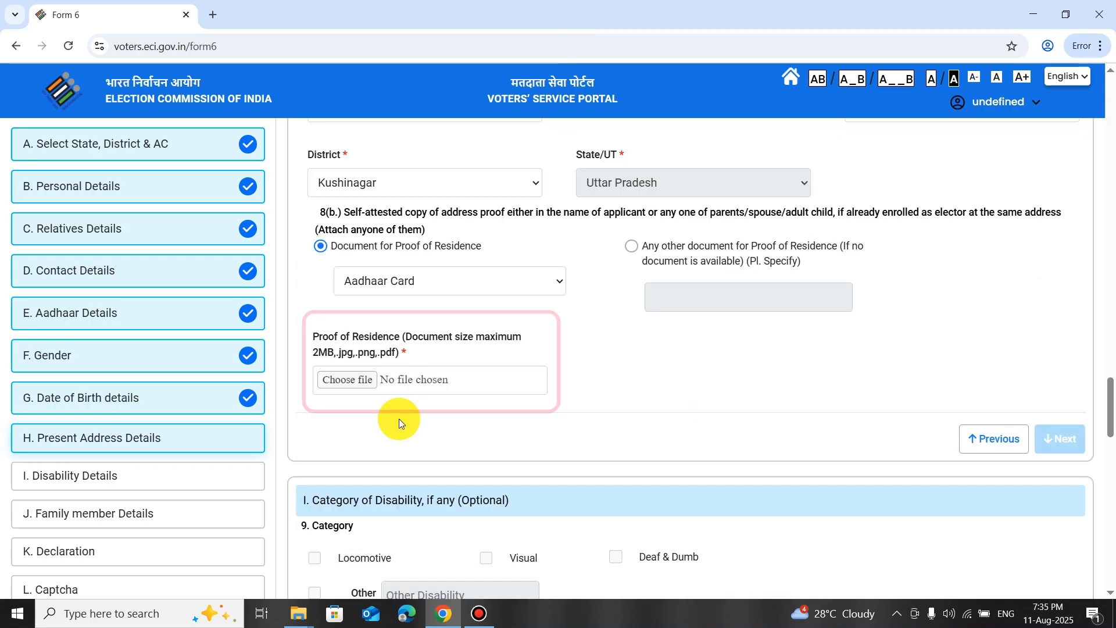
{"action": "left_click", "coordinate": [343, 382]}
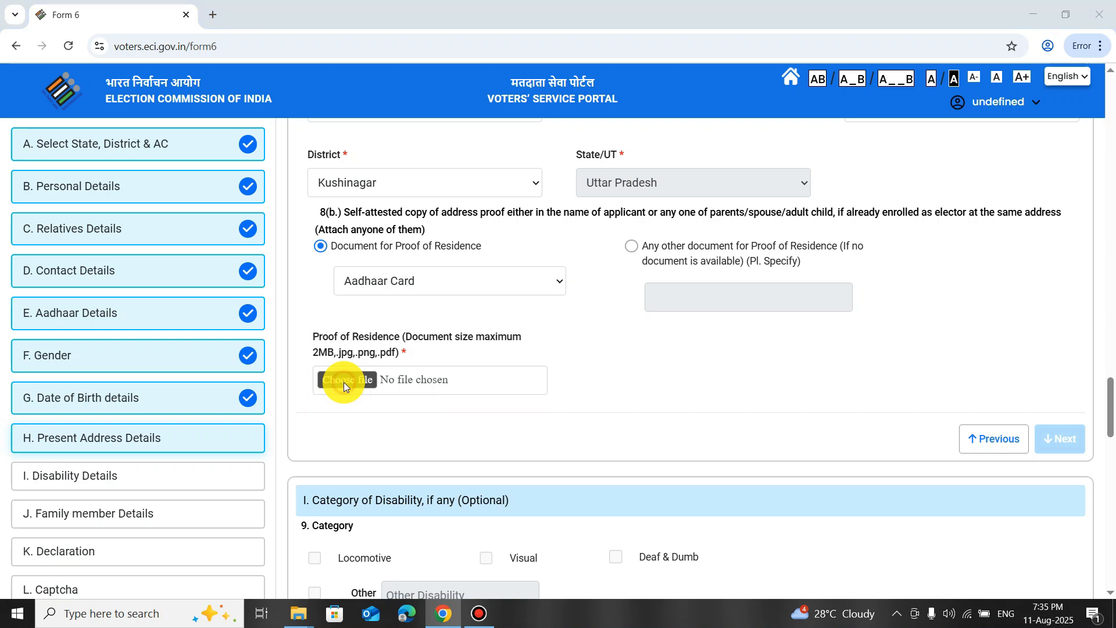
{"action": "double_click", "coordinate": [236, 129]}
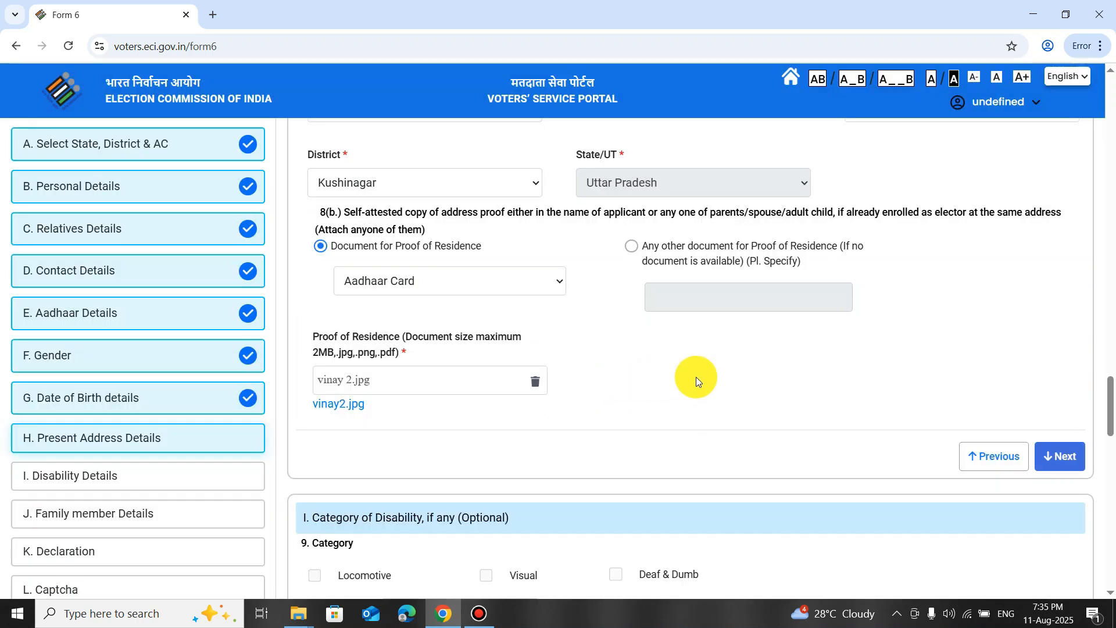
{"action": "left_click", "coordinate": [1067, 459]}
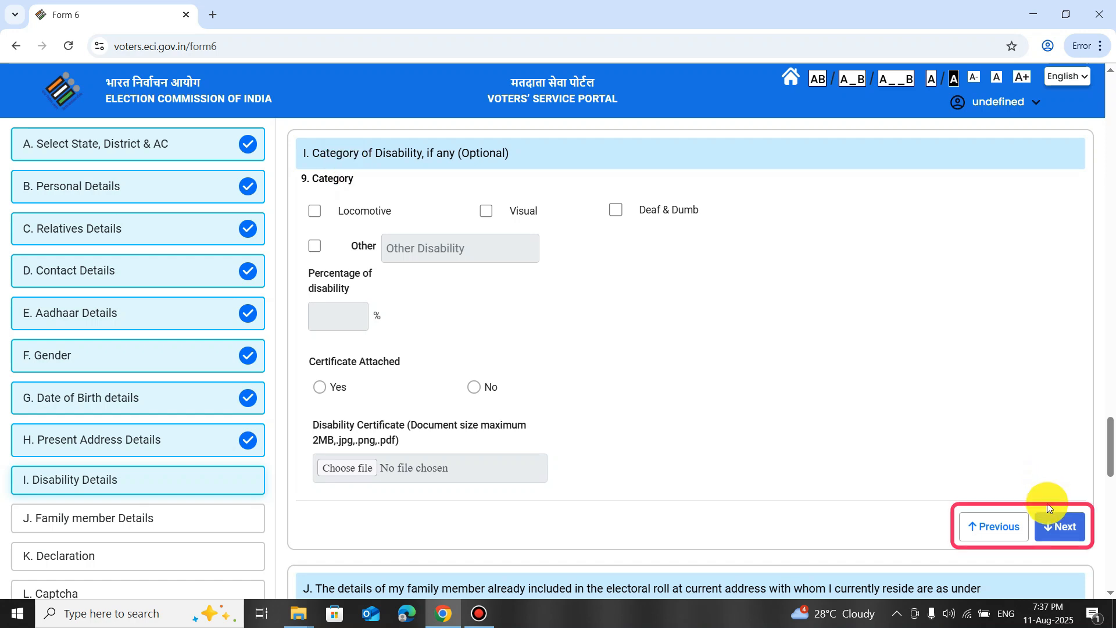
Step: Leave the optional disability and family member details blank and continue to the Declaration
{"action": "left_click", "coordinate": [1051, 526]}
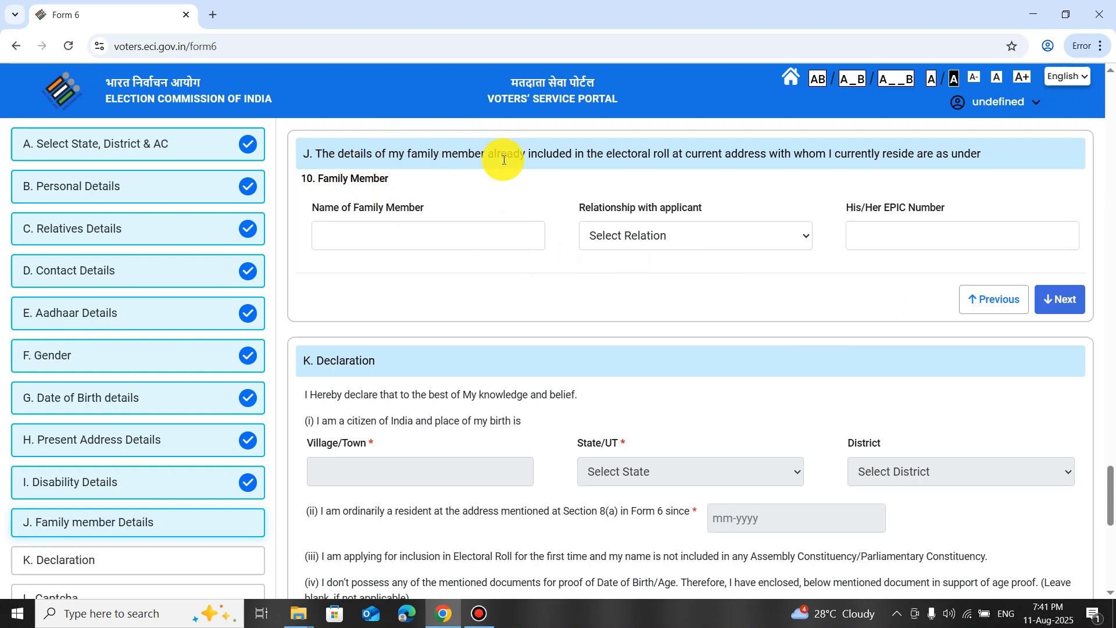
{"action": "left_click", "coordinate": [375, 228]}
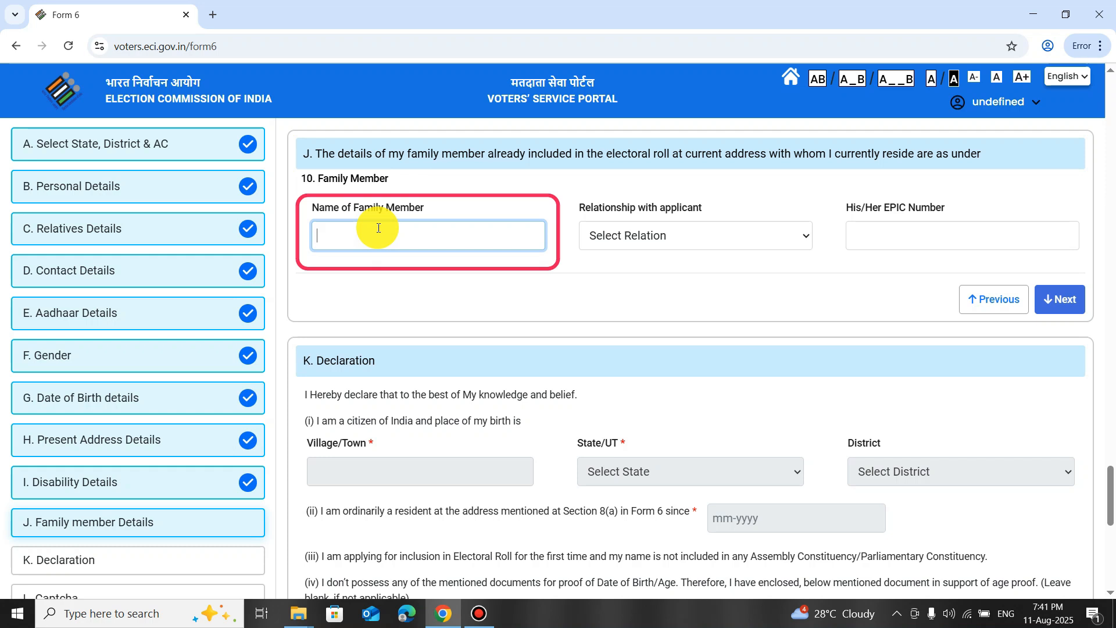
{"action": "left_click", "coordinate": [644, 231]}
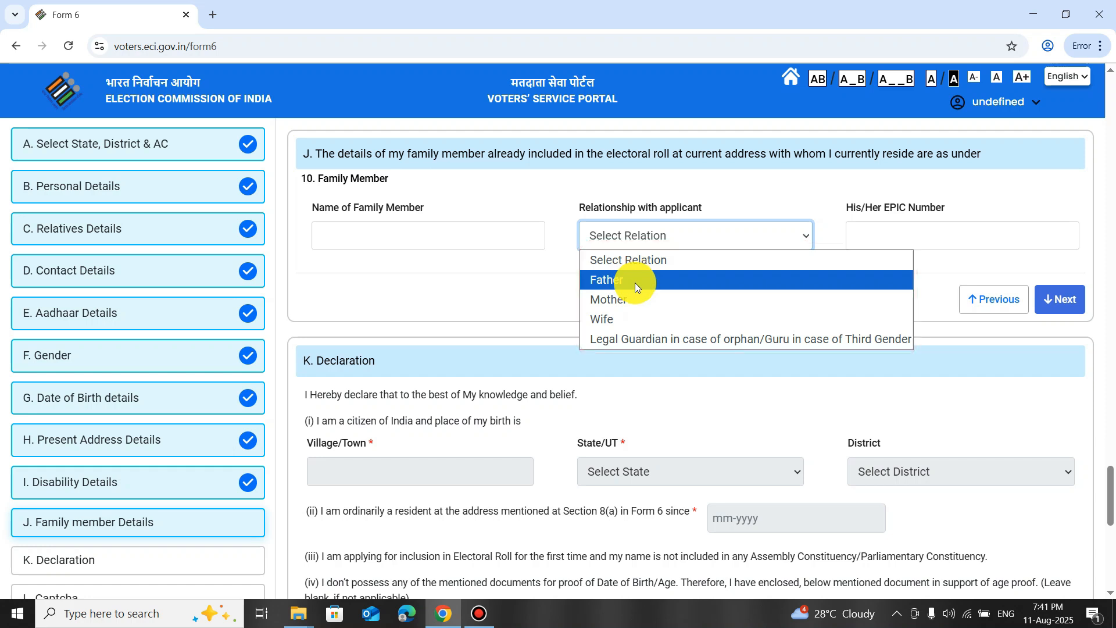
{"action": "left_click", "coordinate": [876, 230]}
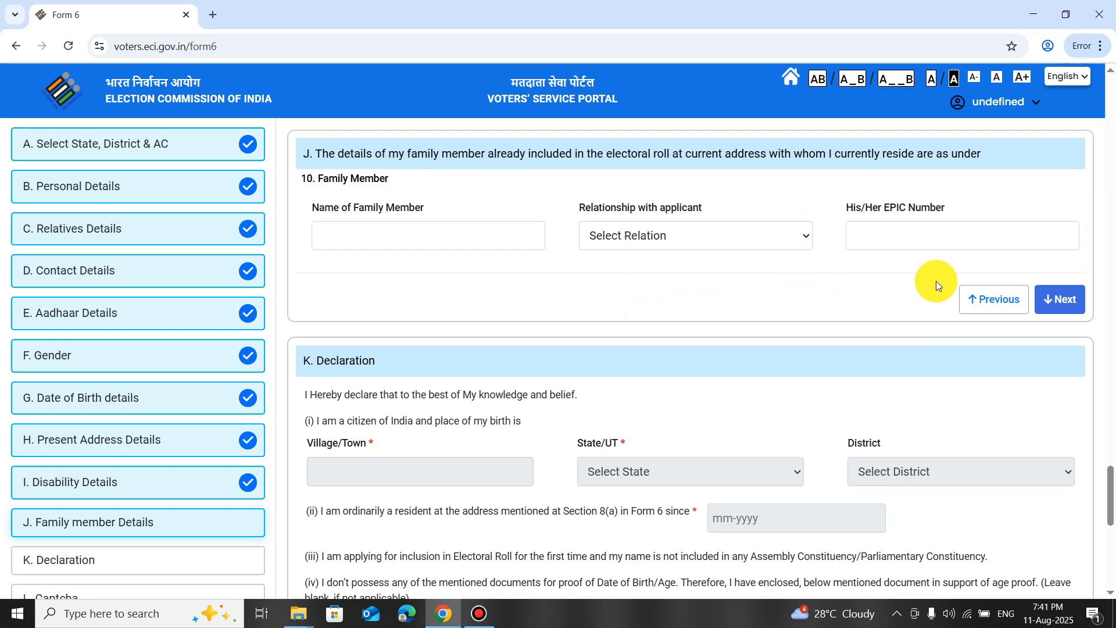
{"action": "left_click", "coordinate": [1057, 302]}
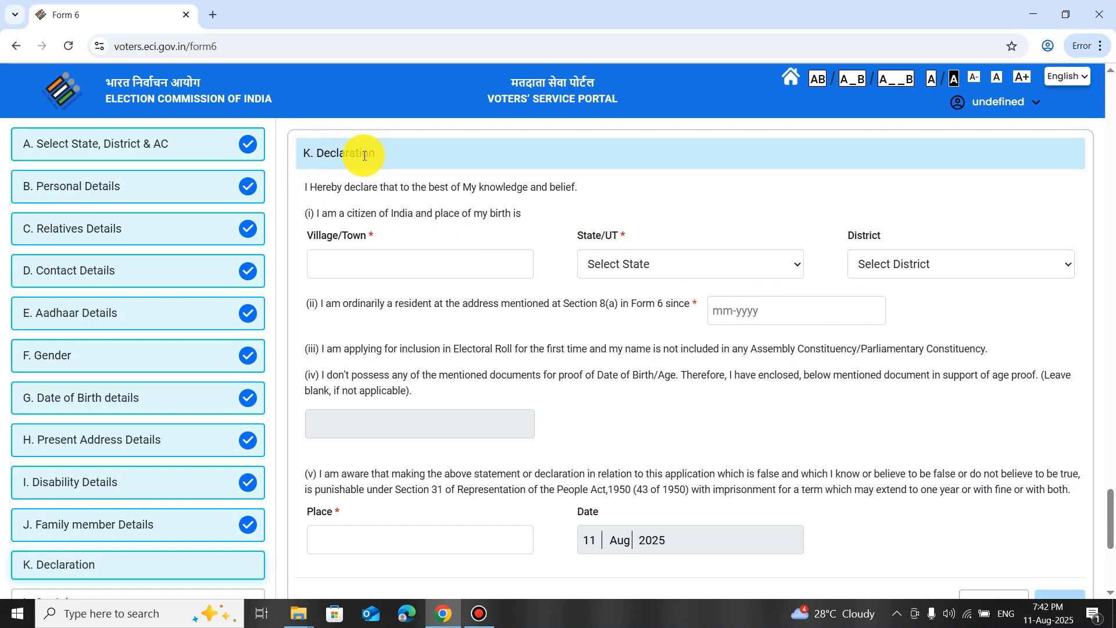
Step: Enter the birth village or town in the Declaration, with Uttar Pradesh as the state and Kushinagar as the district
{"action": "left_click", "coordinate": [397, 258]}
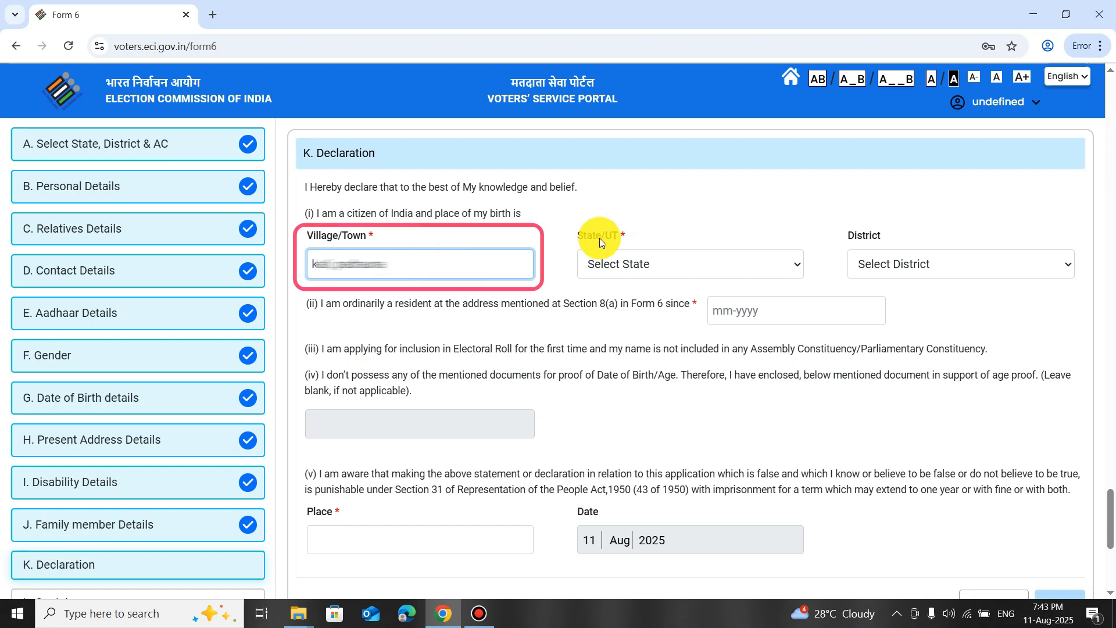
{"action": "left_click", "coordinate": [609, 257]}
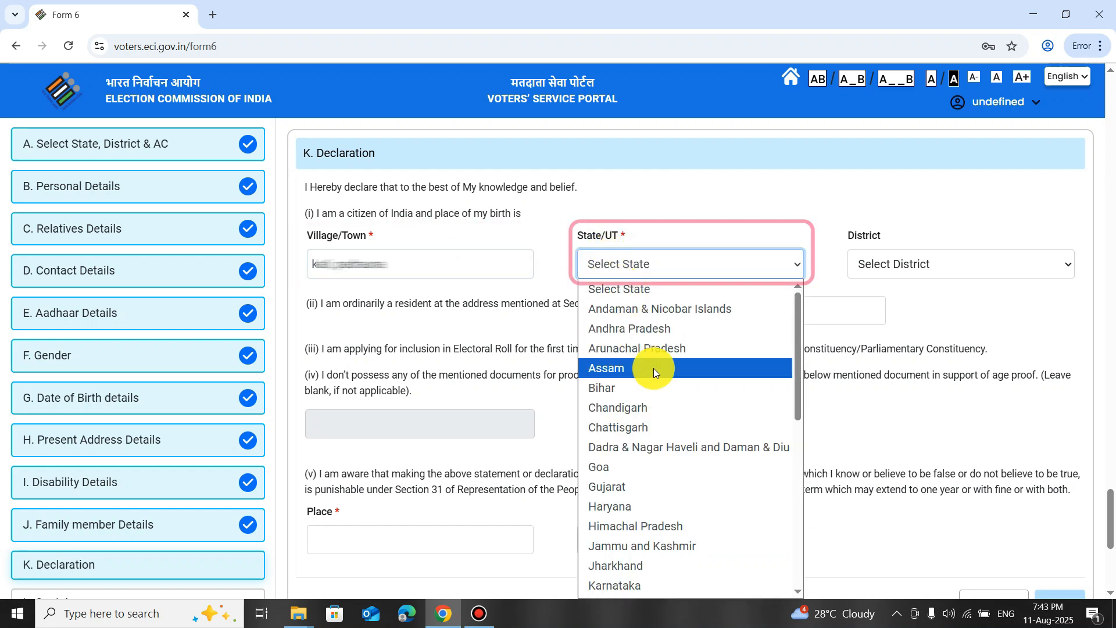
{"action": "scroll", "coordinate": [665, 438], "scroll_direction": "down", "scroll_amount": 7}
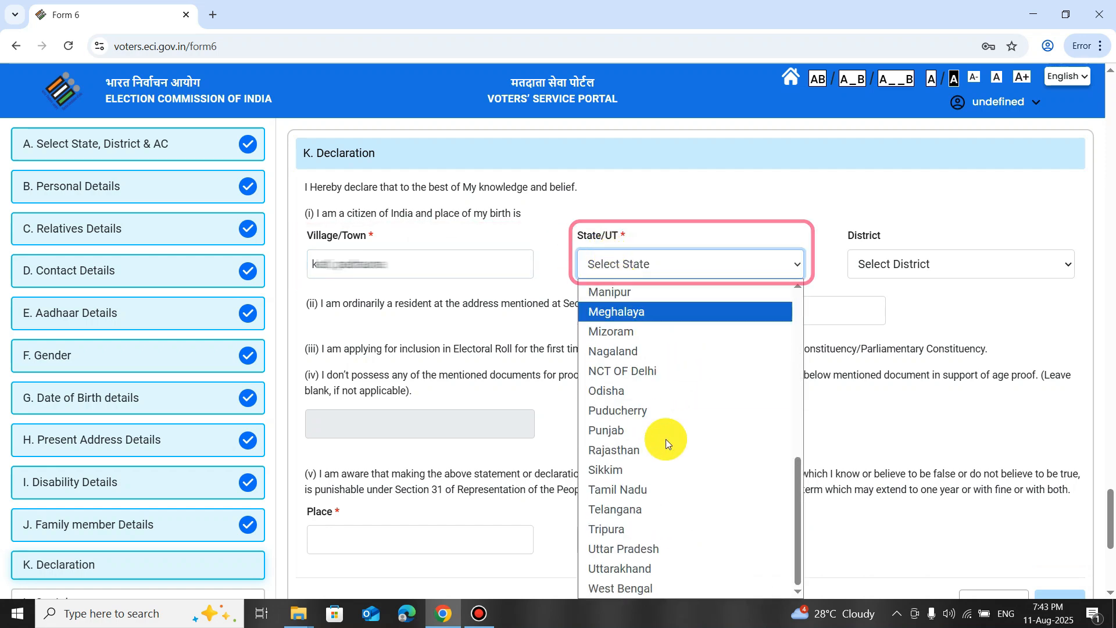
{"action": "left_click", "coordinate": [653, 548]}
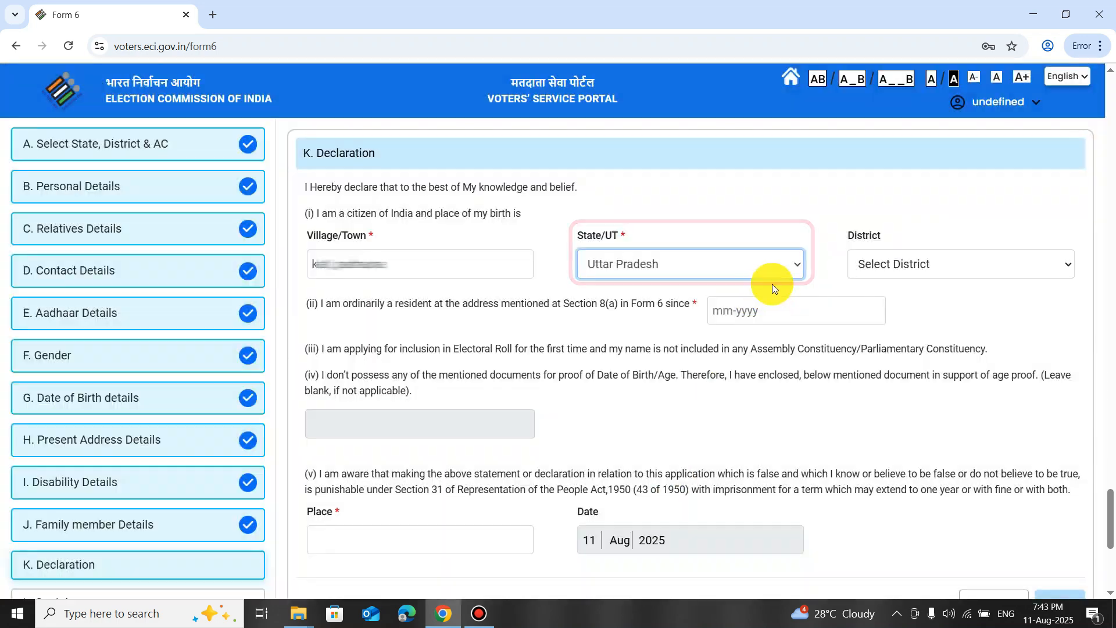
{"action": "left_click", "coordinate": [916, 265]}
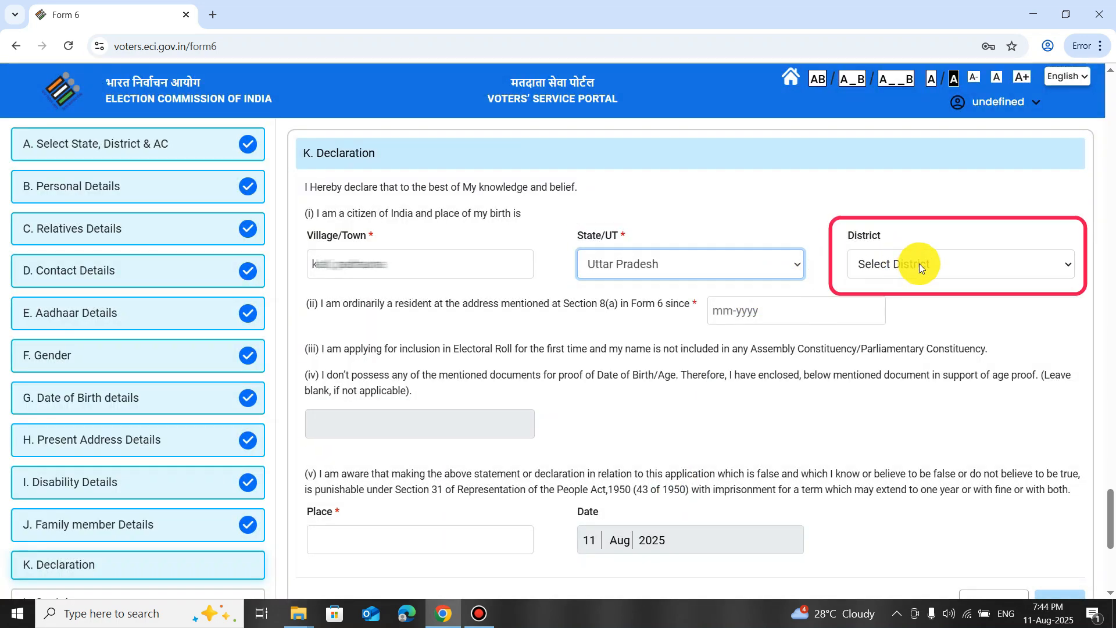
{"action": "left_click", "coordinate": [919, 263]}
{"action": "scroll", "coordinate": [964, 517], "scroll_direction": "down", "scroll_amount": 6}
{"action": "scroll", "coordinate": [964, 506], "scroll_direction": "down", "scroll_amount": 5}
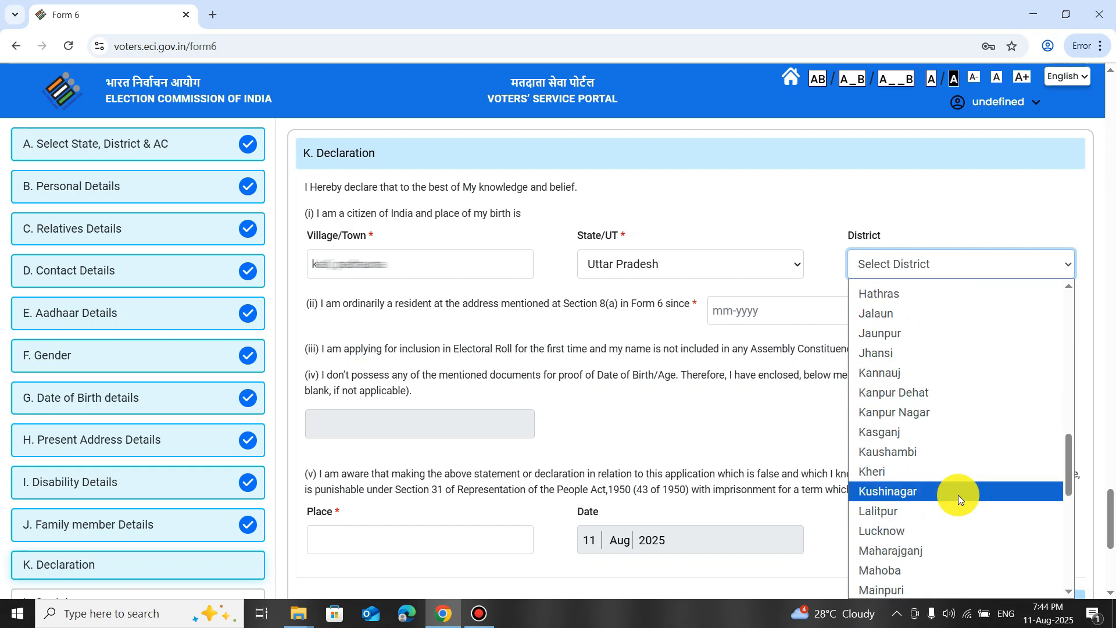
{"action": "left_click", "coordinate": [958, 494]}
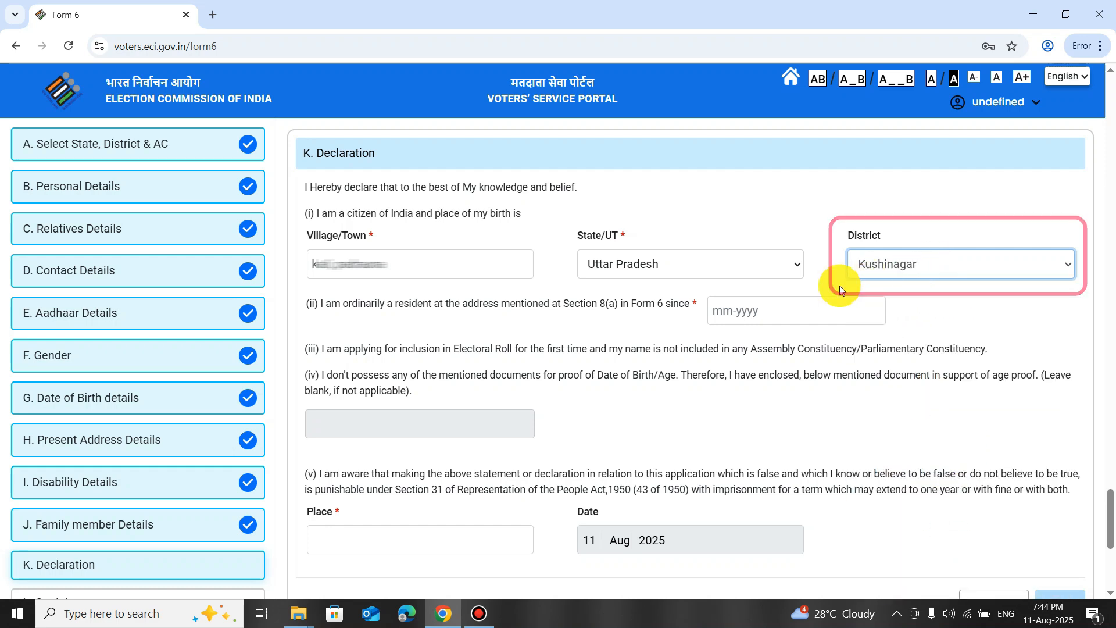
Step: Enter the month and year of residence at the present address and the declaration place, and continue to the Captcha section
{"action": "left_click", "coordinate": [736, 307]}
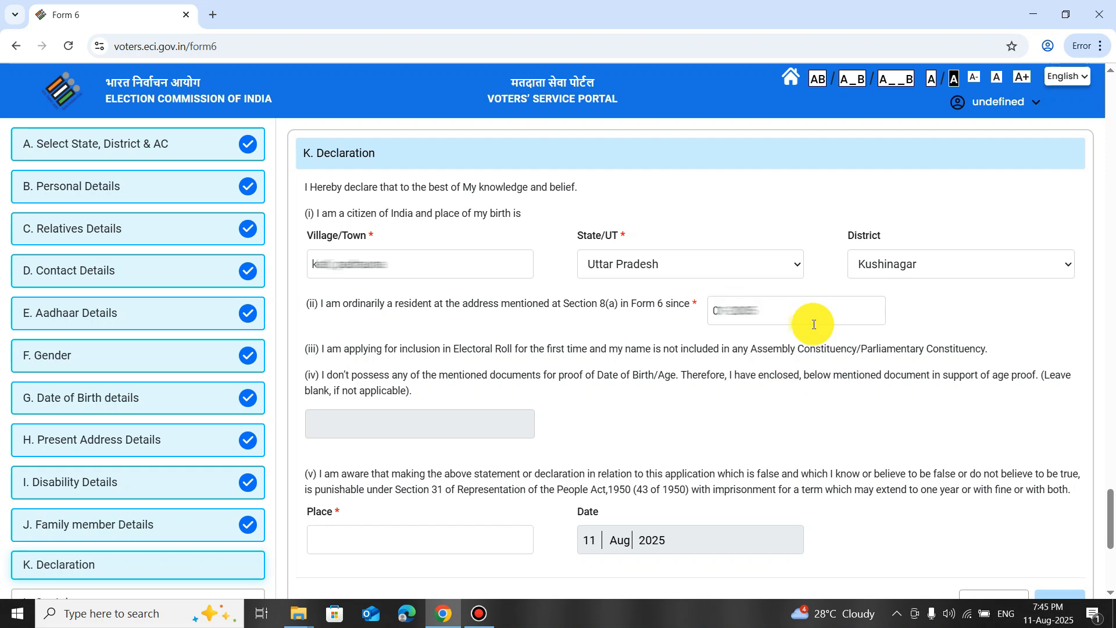
{"action": "left_click", "coordinate": [350, 542]}
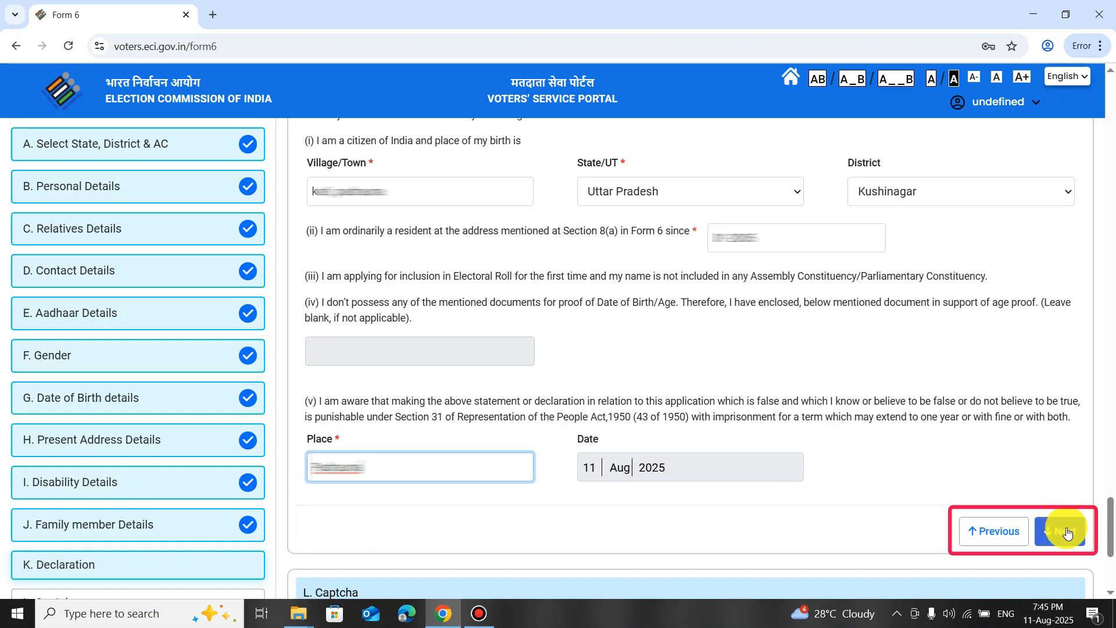
{"action": "left_click", "coordinate": [1065, 532]}
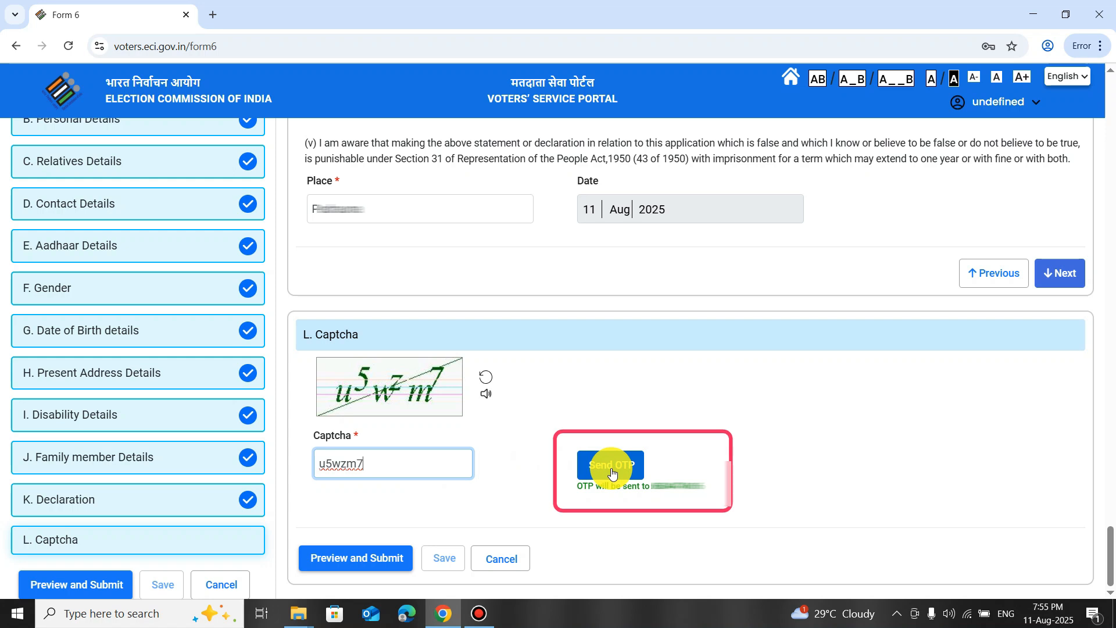
Step: Enter the captcha text, request an OTP, enter the received OTP and open the application preview
{"action": "left_click", "coordinate": [612, 470]}
{"action": "left_click", "coordinate": [420, 521]}
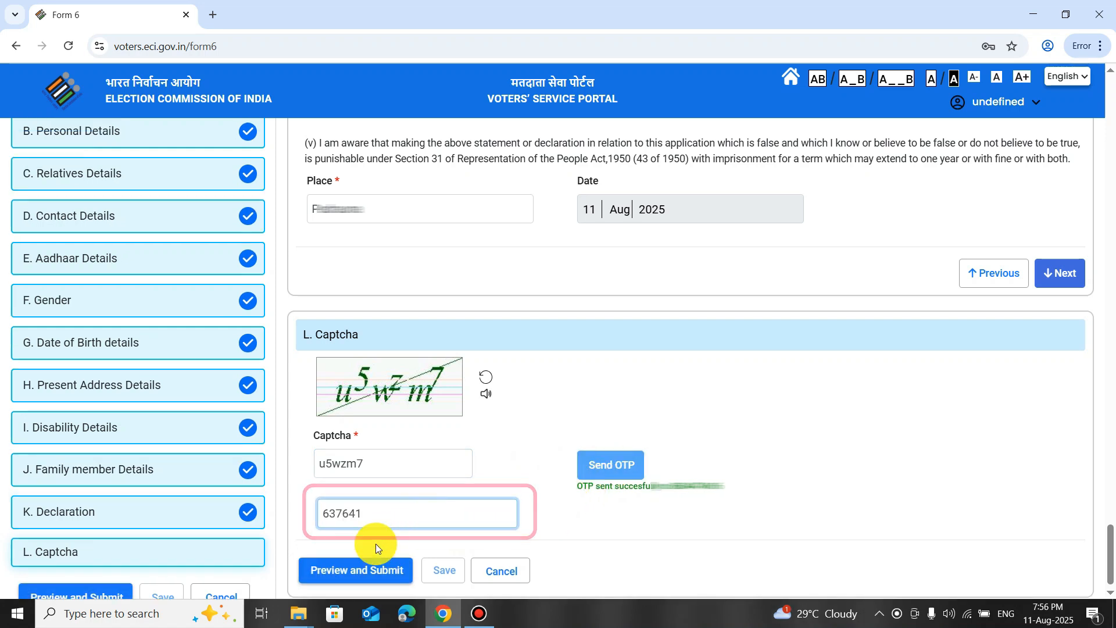
{"action": "left_click", "coordinate": [356, 572]}
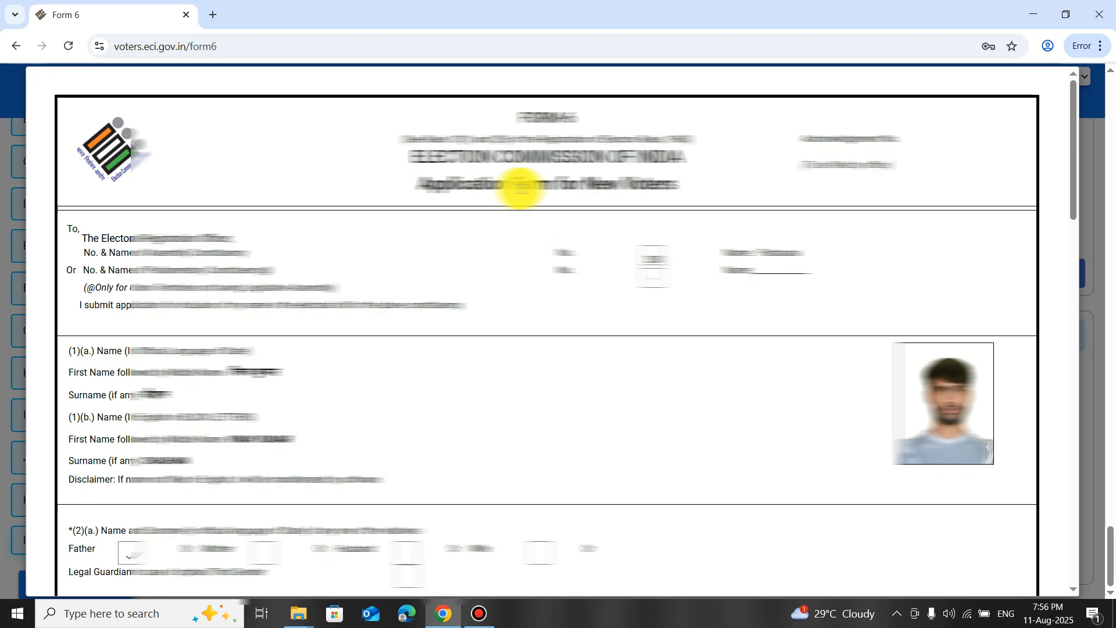
Step: Review the previewed Form 6 through to its end, submit it and confirm the submission
{"action": "scroll", "coordinate": [523, 220], "scroll_direction": "down", "scroll_amount": 15}
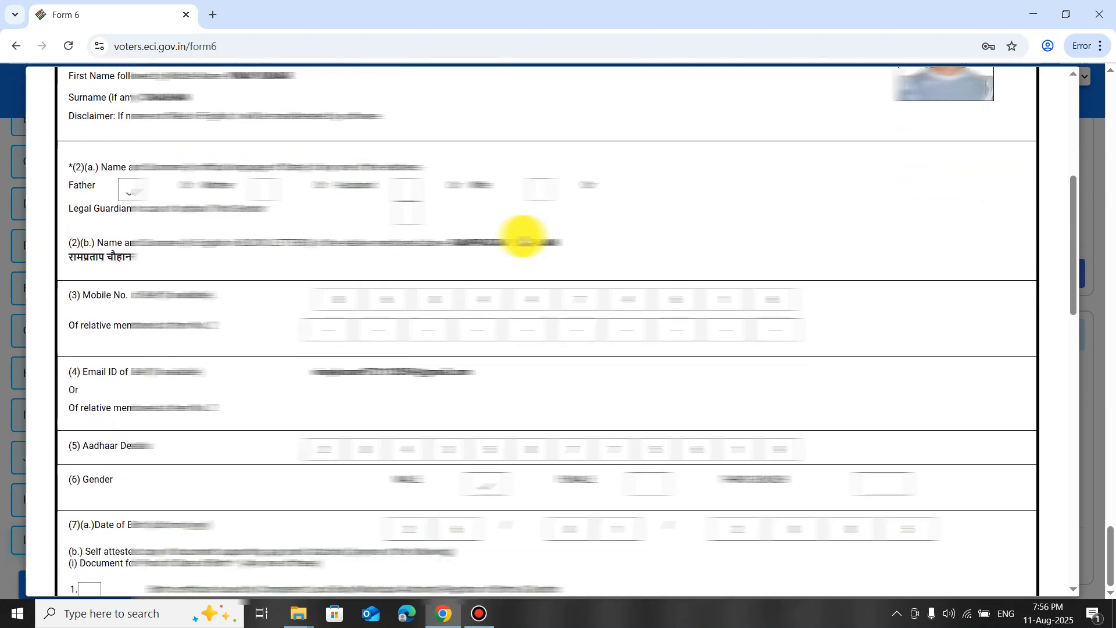
{"action": "scroll", "coordinate": [526, 267], "scroll_direction": "down", "scroll_amount": 9}
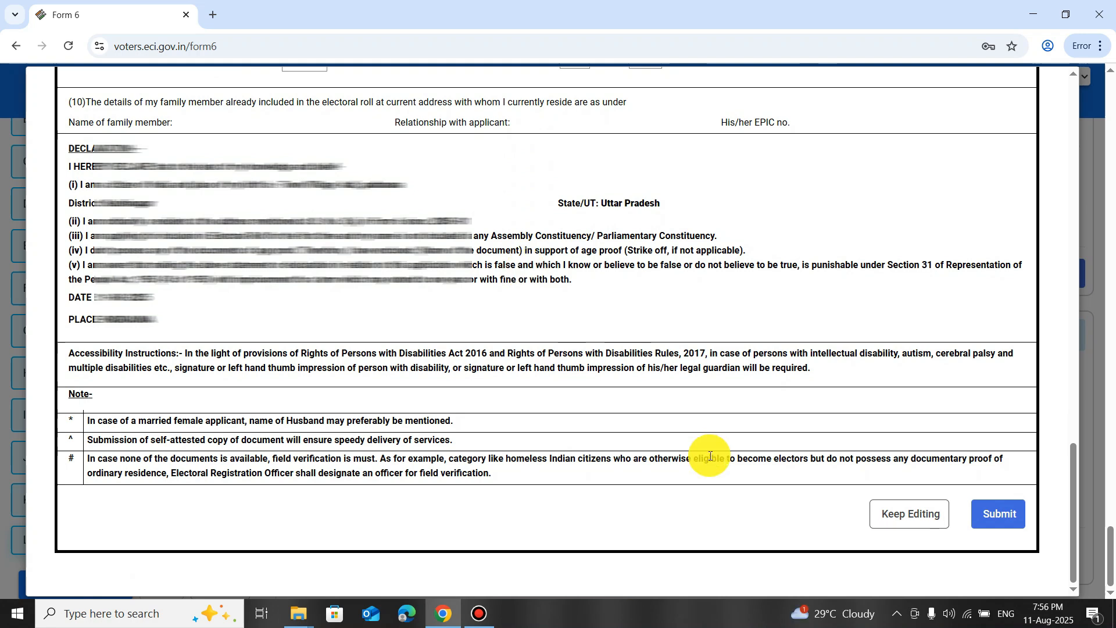
{"action": "left_click", "coordinate": [904, 514]}
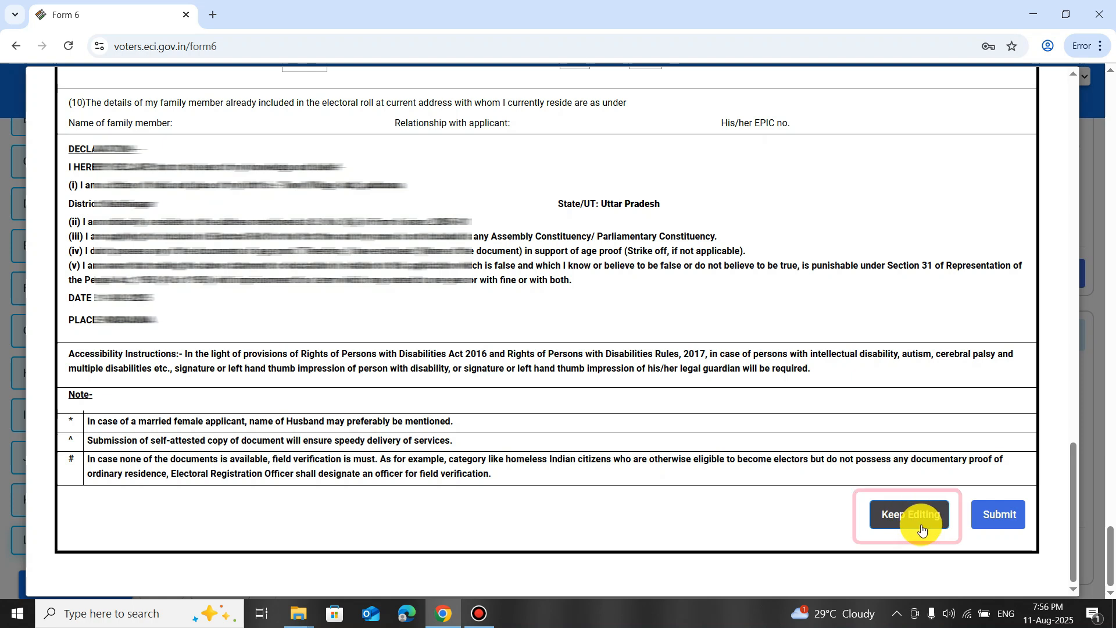
{"action": "key", "text": "Tab"}
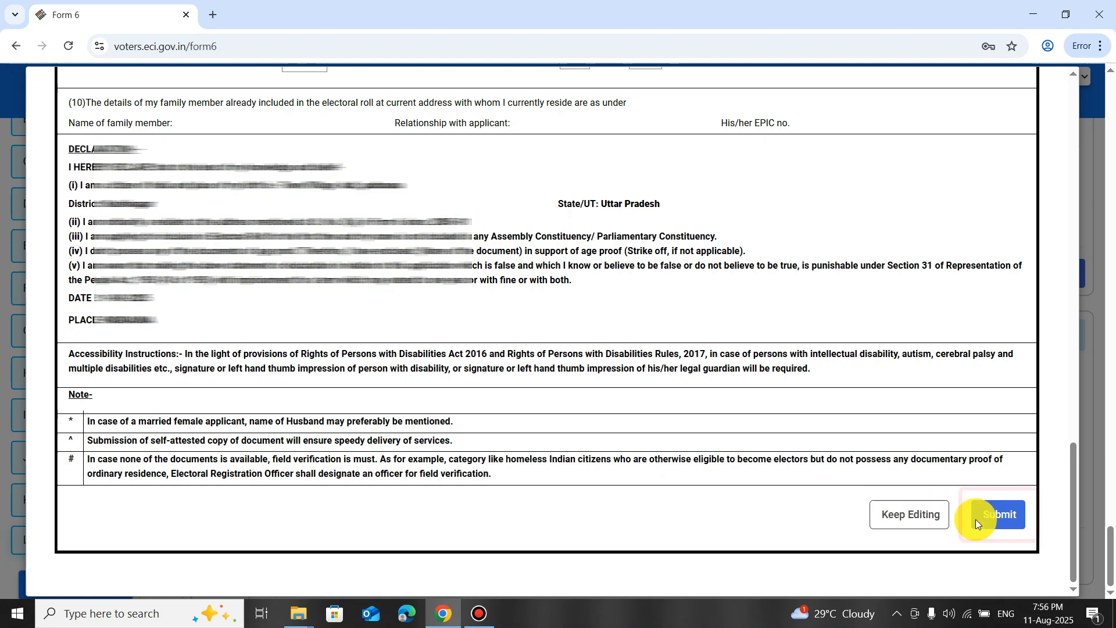
{"action": "left_click", "coordinate": [1001, 518]}
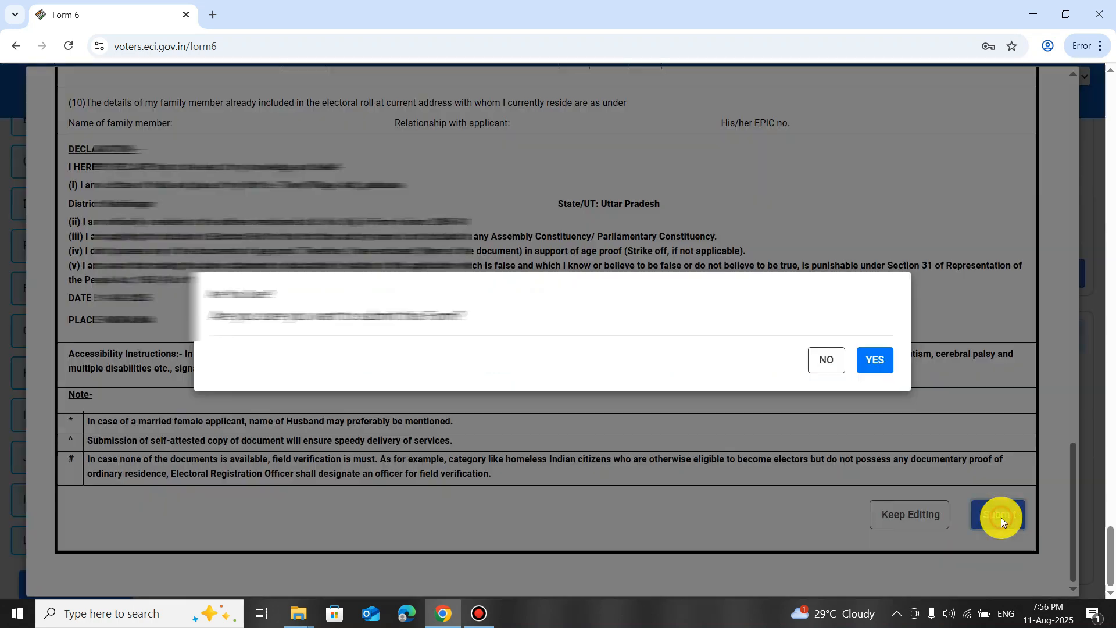
{"action": "left_click", "coordinate": [878, 360]}
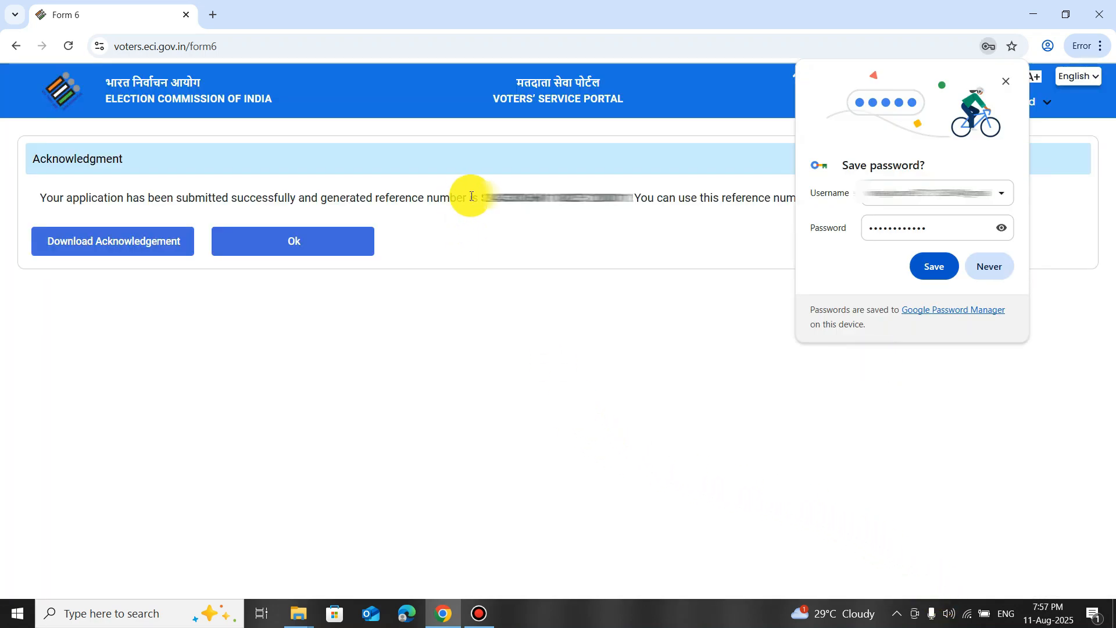
Step: Copy the application's reference number, and download and review the acknowledgement PDF
{"action": "left_click_drag", "start_coordinate": [485, 200], "coordinate": [635, 200]}
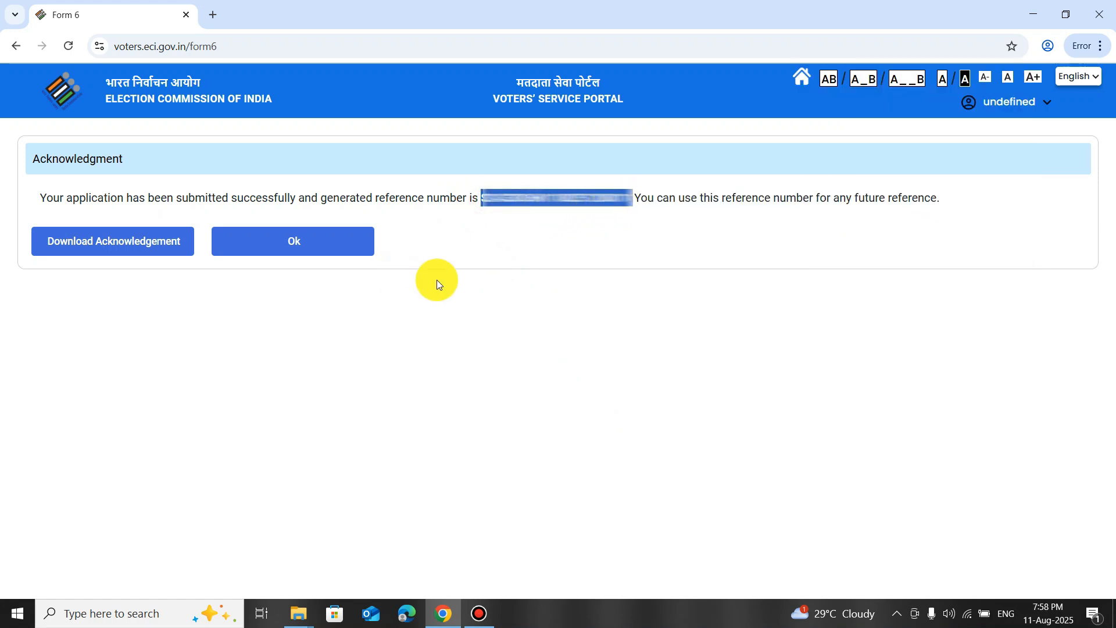
{"action": "left_click", "coordinate": [132, 248]}
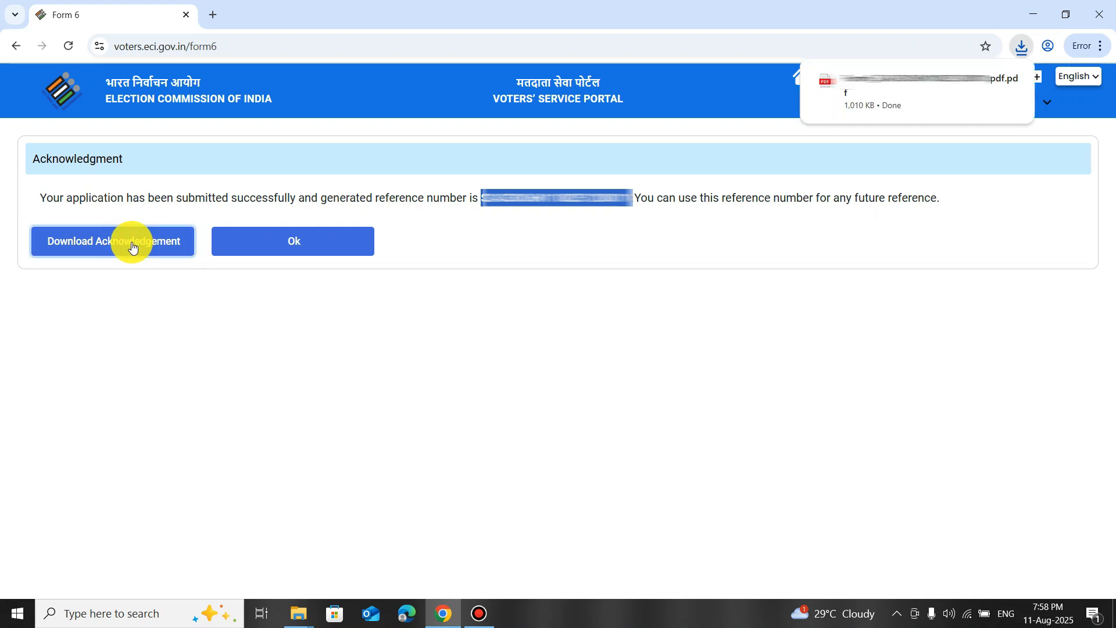
{"action": "left_click", "coordinate": [921, 87]}
{"action": "scroll", "coordinate": [828, 303], "scroll_direction": "down", "scroll_amount": 5}
{"action": "scroll", "coordinate": [824, 294], "scroll_direction": "down", "scroll_amount": 10}
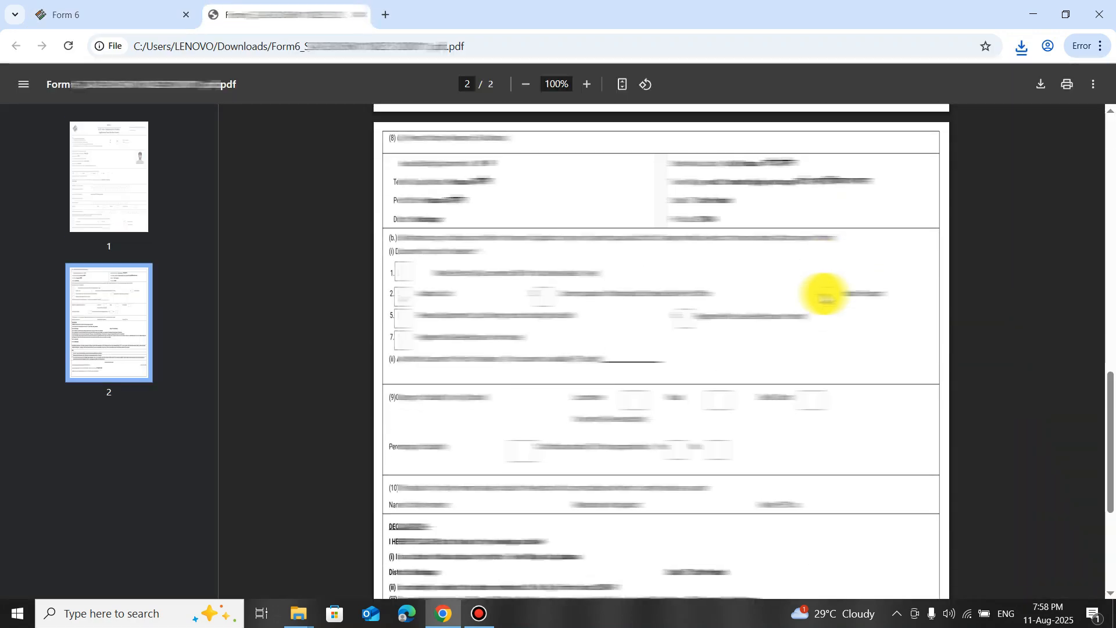
{"action": "scroll", "coordinate": [824, 289], "scroll_direction": "up", "scroll_amount": 15}
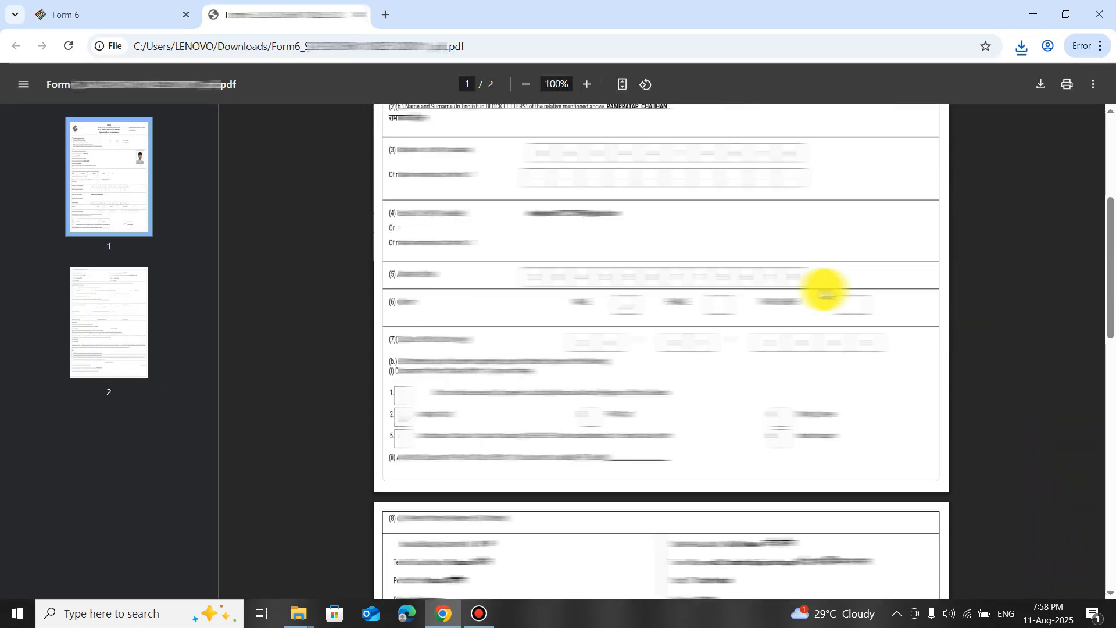
Step: Look up the application's current status in Track Application Status on the portal's home page, using the copied reference number
{"action": "key", "text": "ctrl+shift+Tab"}
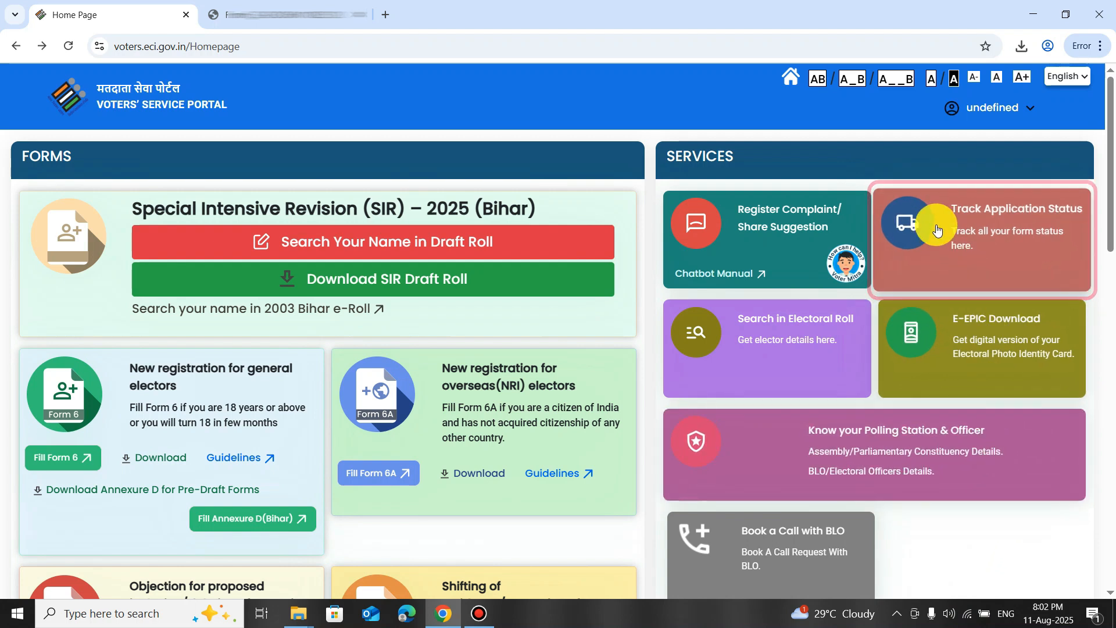
{"action": "left_click", "coordinate": [920, 235]}
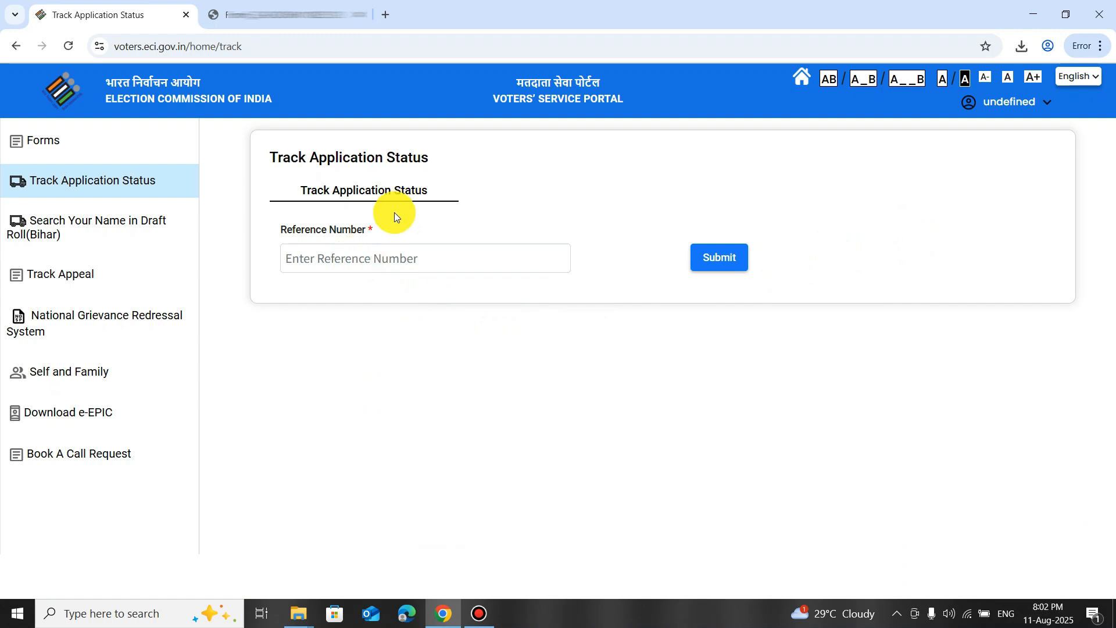
{"action": "left_click", "coordinate": [341, 254]}
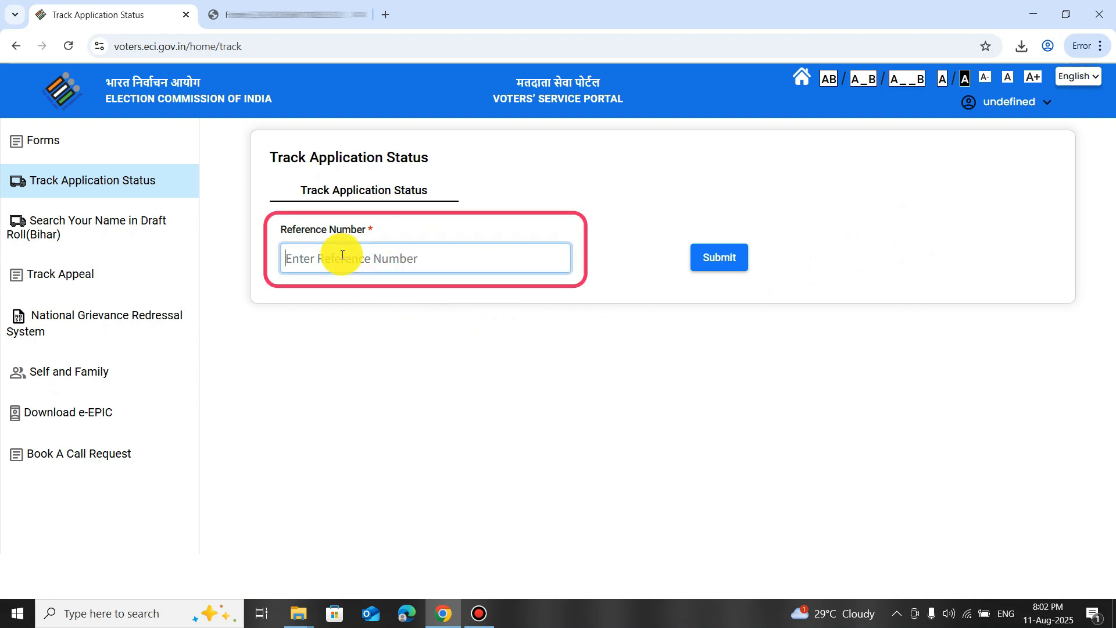
{"action": "key", "text": "ctrl+v"}
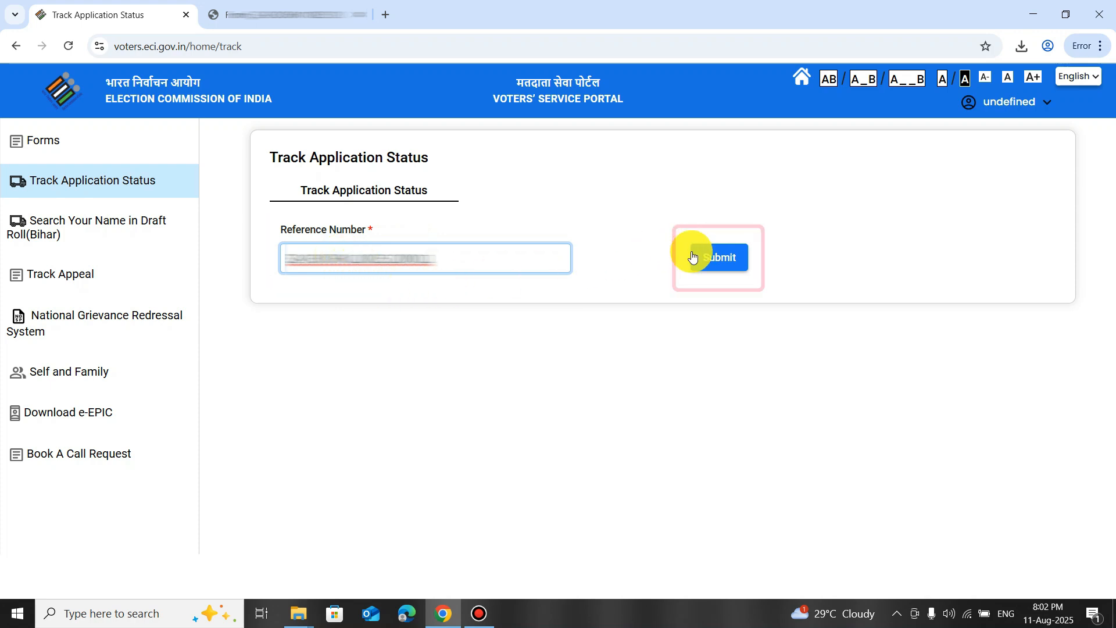
{"action": "left_click", "coordinate": [715, 260]}
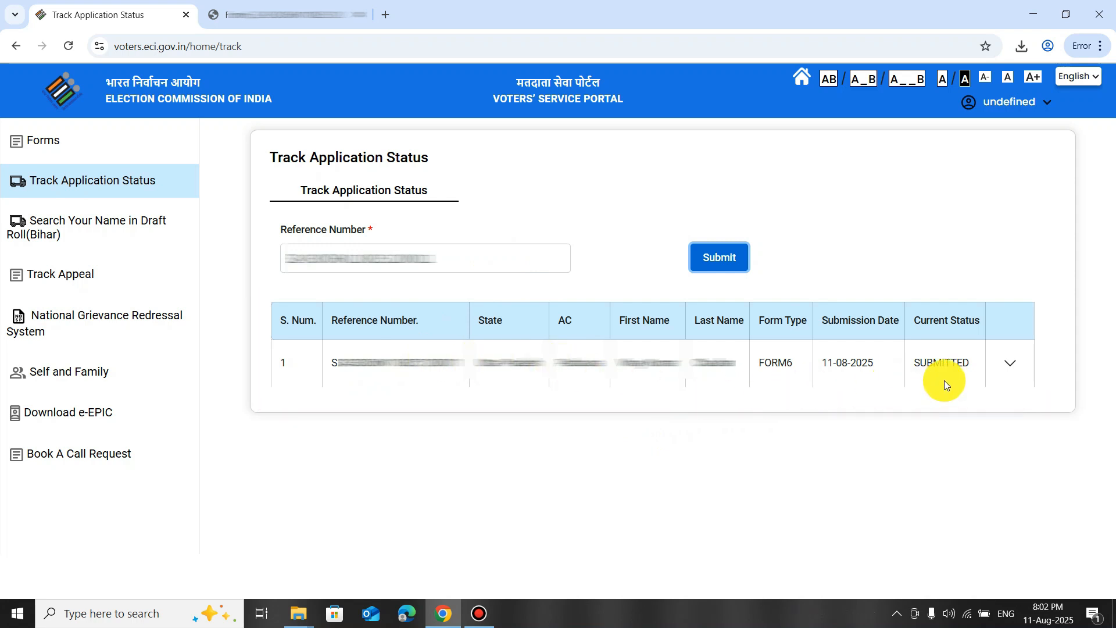
{"action": "left_click_drag", "start_coordinate": [917, 364], "coordinate": [973, 364]}
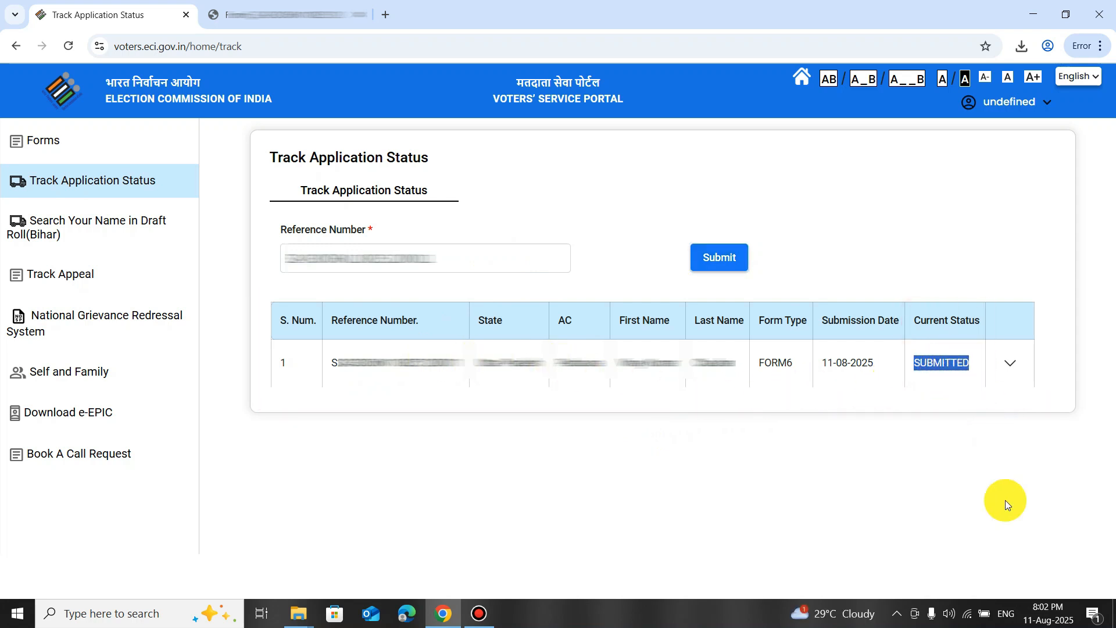
{"action": "left_click", "coordinate": [1056, 613]}
{"action": "left_click", "coordinate": [1054, 608]}
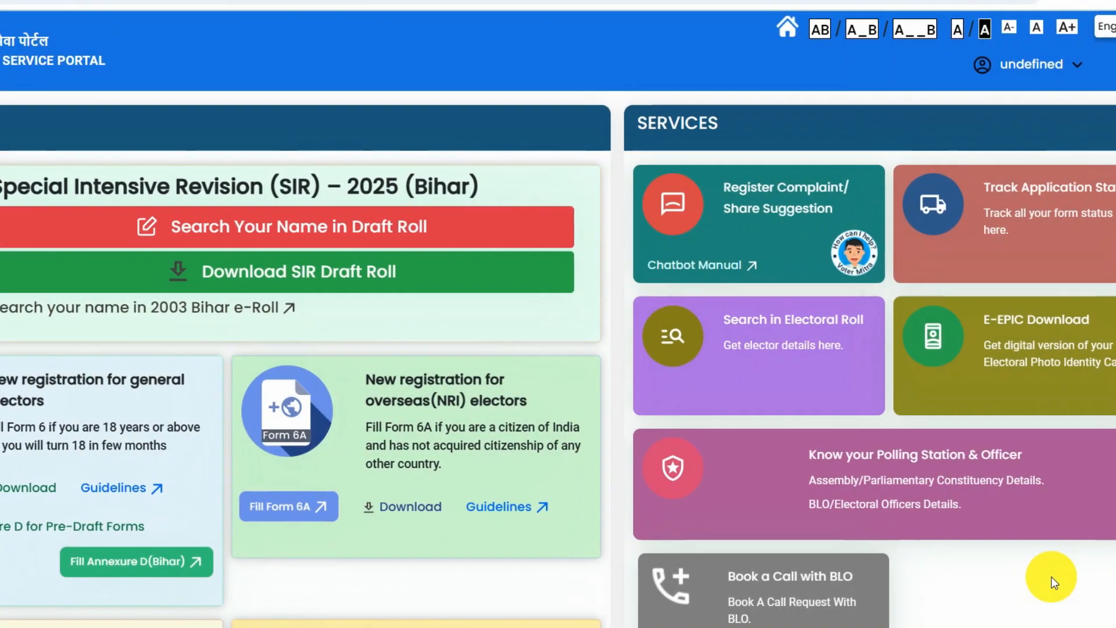